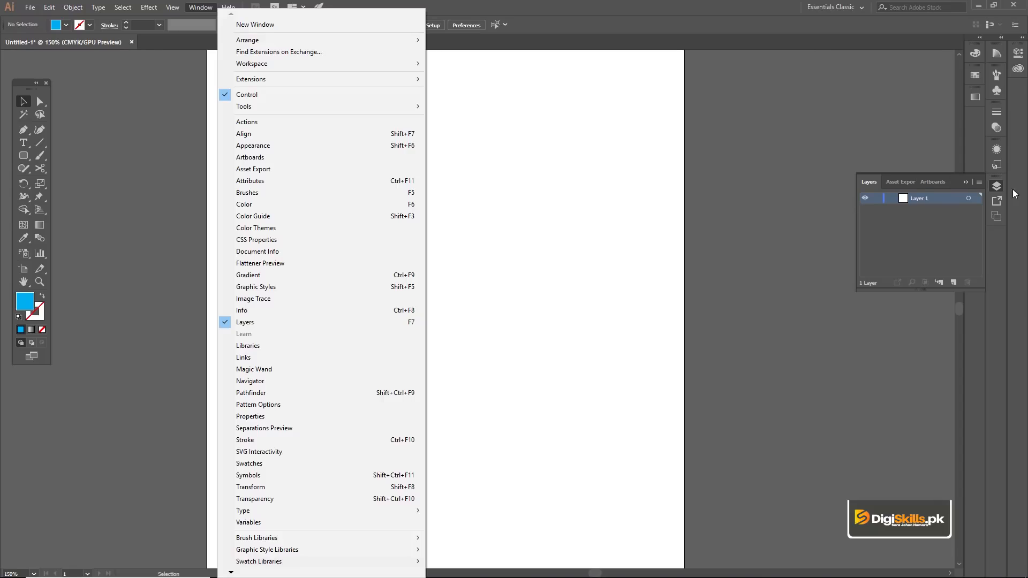
- Draw a blue square about 1.17 in wide in the upper part of the artboard
{"action": "left_click", "coordinate": [996, 194]}
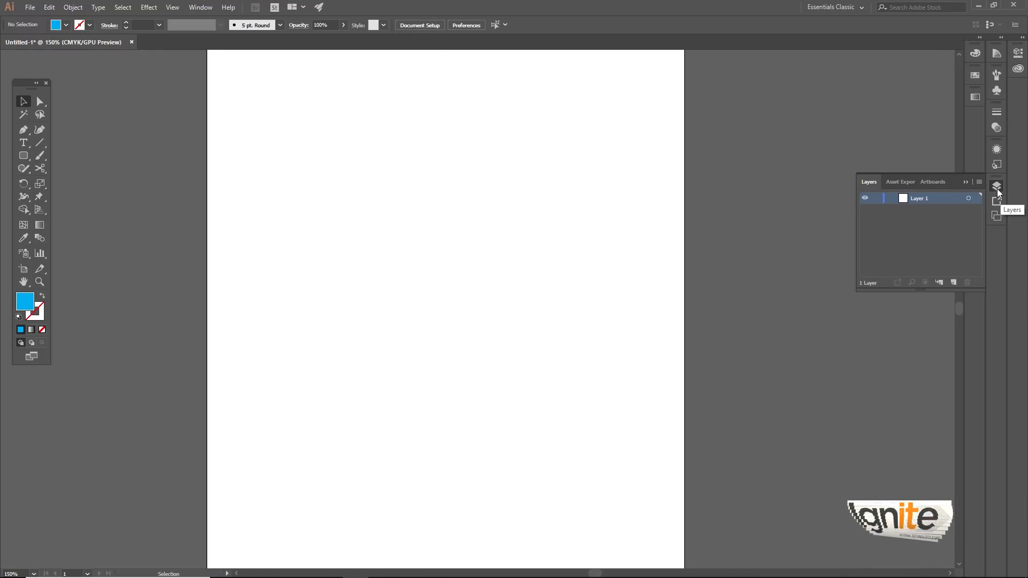
{"action": "left_click", "coordinate": [25, 158]}
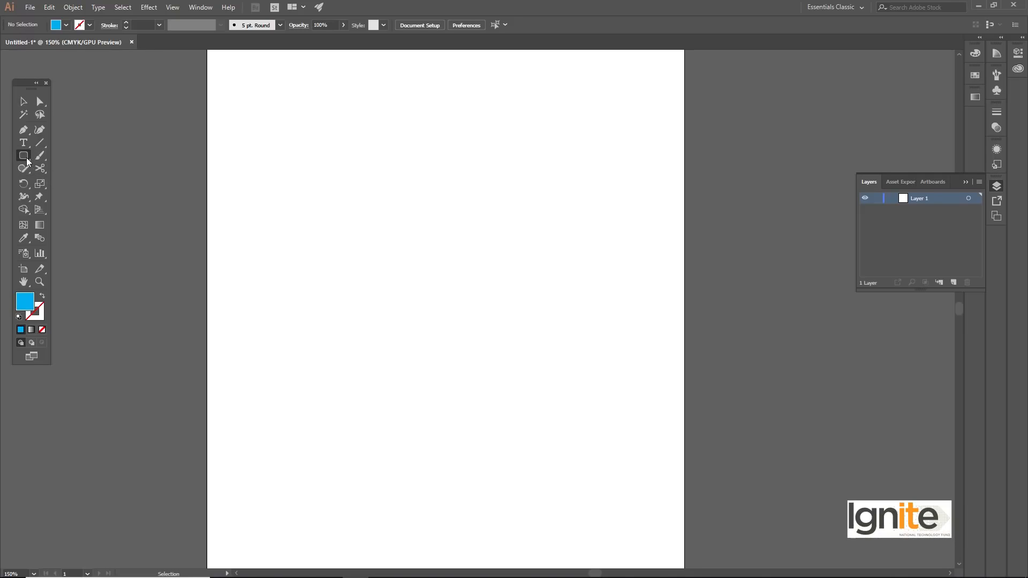
{"action": "left_click", "coordinate": [72, 156]}
{"action": "left_click_drag", "start_coordinate": [346, 212], "coordinate": [381, 244]}
{"action": "key", "text": "v"}
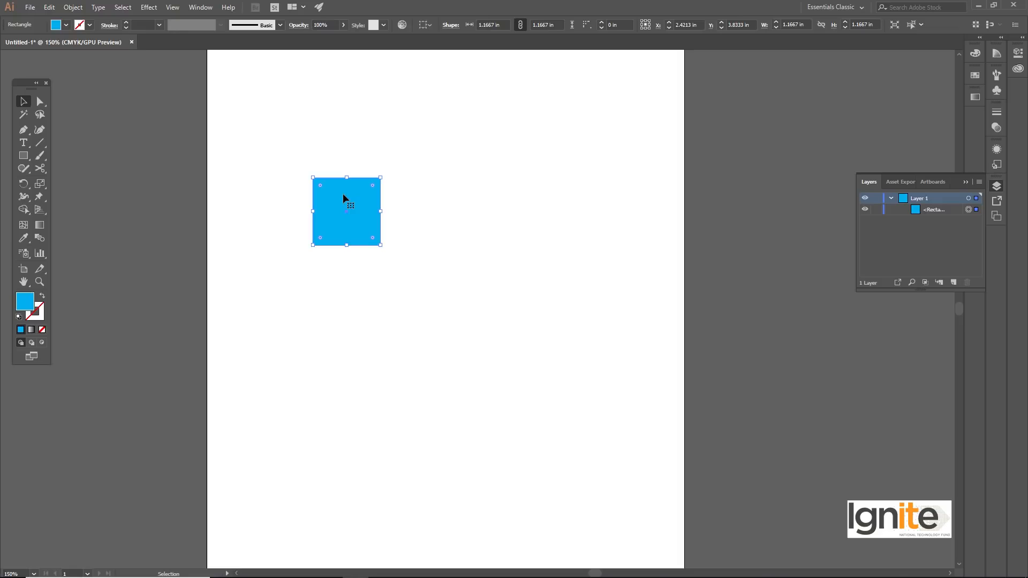
- Draw a circle about 1.15 in in diameter overlapping the square's lower-right corner and fill it with green
{"action": "left_click", "coordinate": [23, 155]}
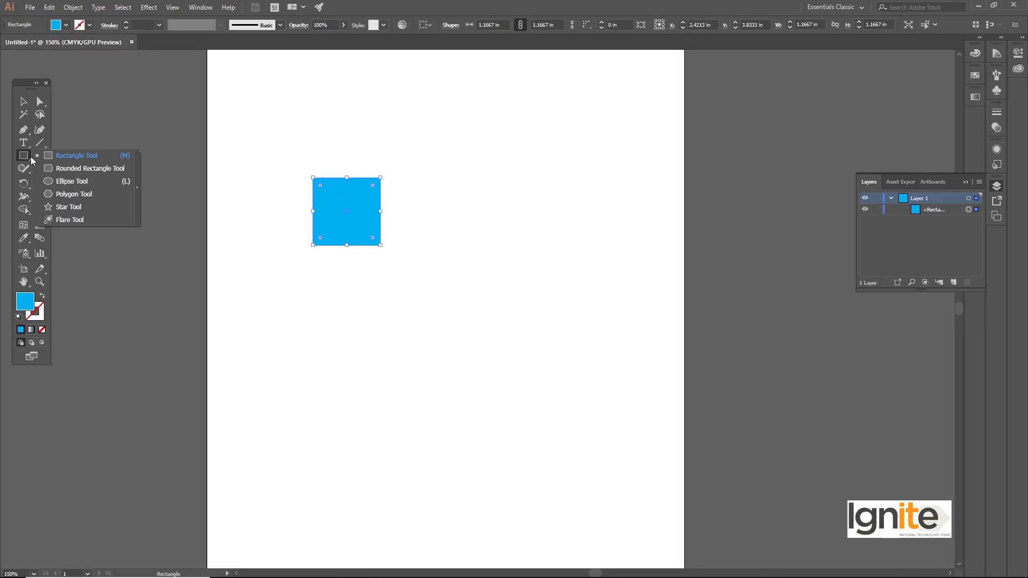
{"action": "left_click", "coordinate": [61, 181]}
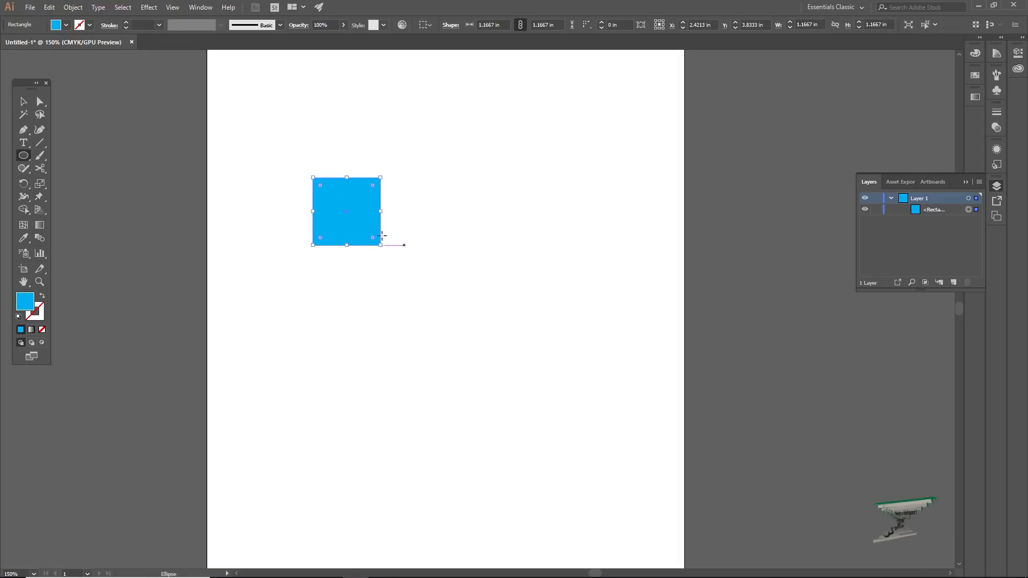
{"action": "left_click_drag", "start_coordinate": [370, 234], "coordinate": [402, 259]}
{"action": "key", "text": "v"}
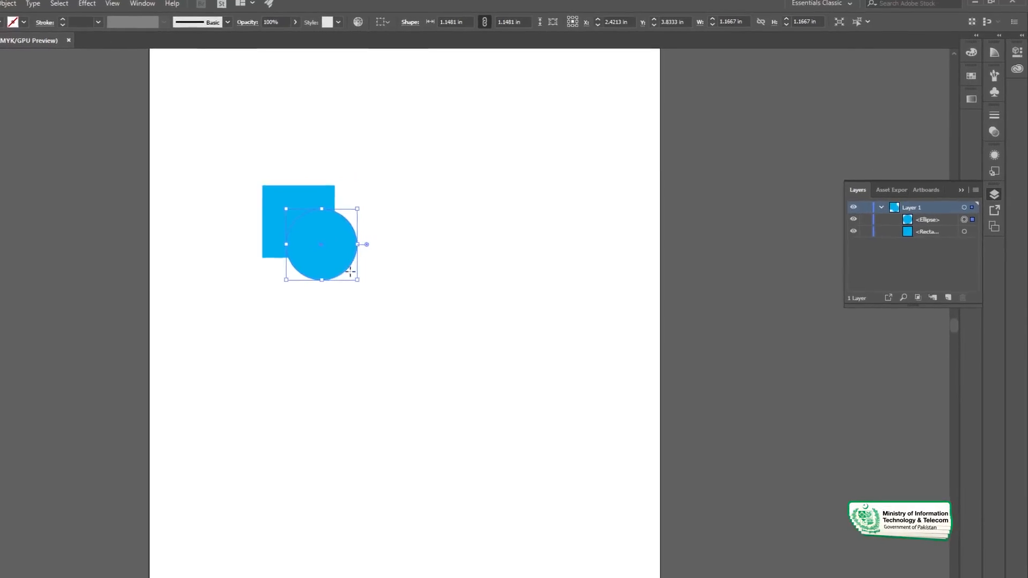
{"action": "left_click_drag", "start_coordinate": [282, 258], "coordinate": [297, 268]}
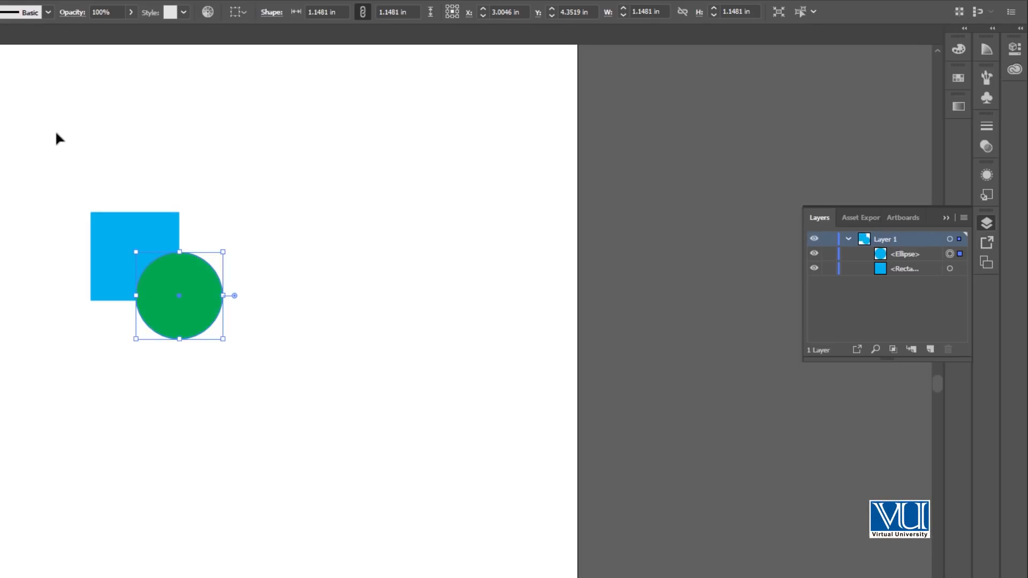
{"action": "left_click", "coordinate": [100, 146]}
{"action": "left_click", "coordinate": [180, 299]}
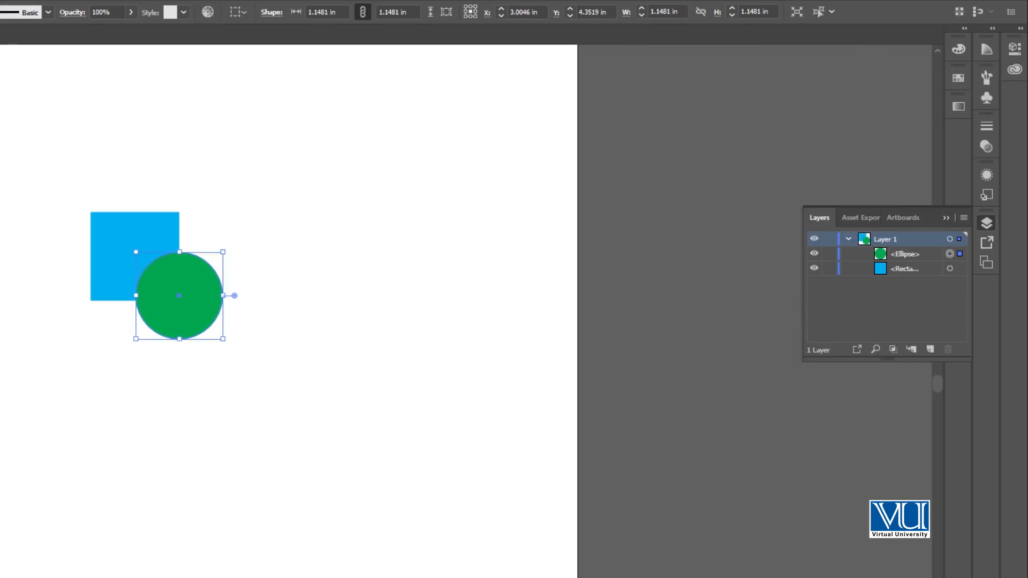
- Draw a hexagon about 1.05 by 0.91 in directly above the circle and fill it with orange
{"action": "mouse_move", "coordinate": [169, 195]}
{"action": "left_mouse_down"}
{"action": "mouse_move", "coordinate": [200, 197]}
{"action": "mouse_move", "coordinate": [211, 213]}
{"action": "left_mouse_up"}
{"action": "key", "text": "v"}
{"action": "left_click_drag", "start_coordinate": [173, 185], "coordinate": [181, 207]}
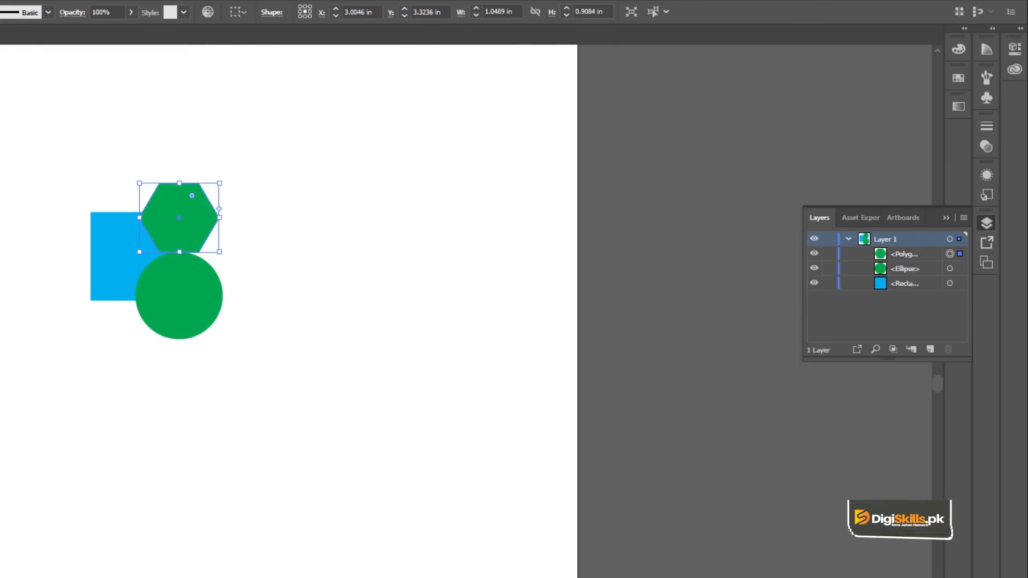
{"action": "left_click", "coordinate": [2, 81]}
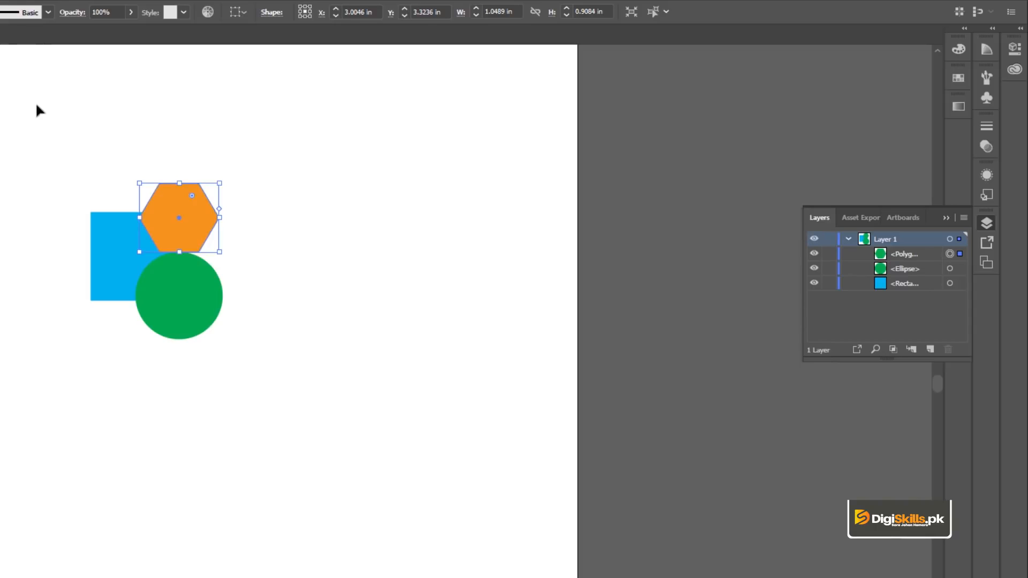
- Move the orange hexagon so it overlaps both the blue square and the green circle, and deselect it
{"action": "left_click", "coordinate": [74, 159]}
{"action": "left_click_drag", "start_coordinate": [176, 214], "coordinate": [187, 227]}
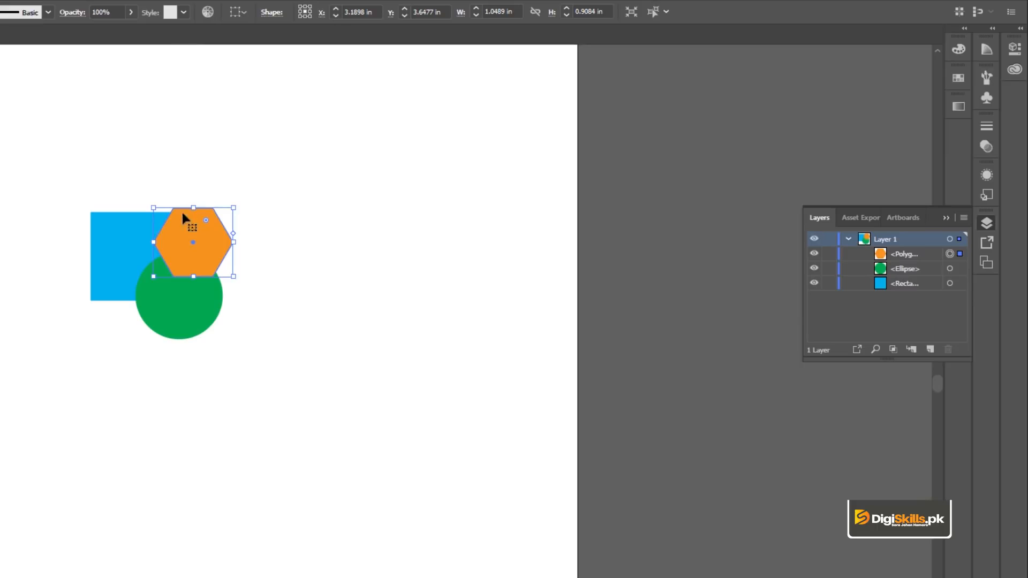
{"action": "left_click", "coordinate": [177, 183]}
{"action": "left_click_drag", "start_coordinate": [191, 233], "coordinate": [183, 220]}
{"action": "left_click", "coordinate": [178, 158]}
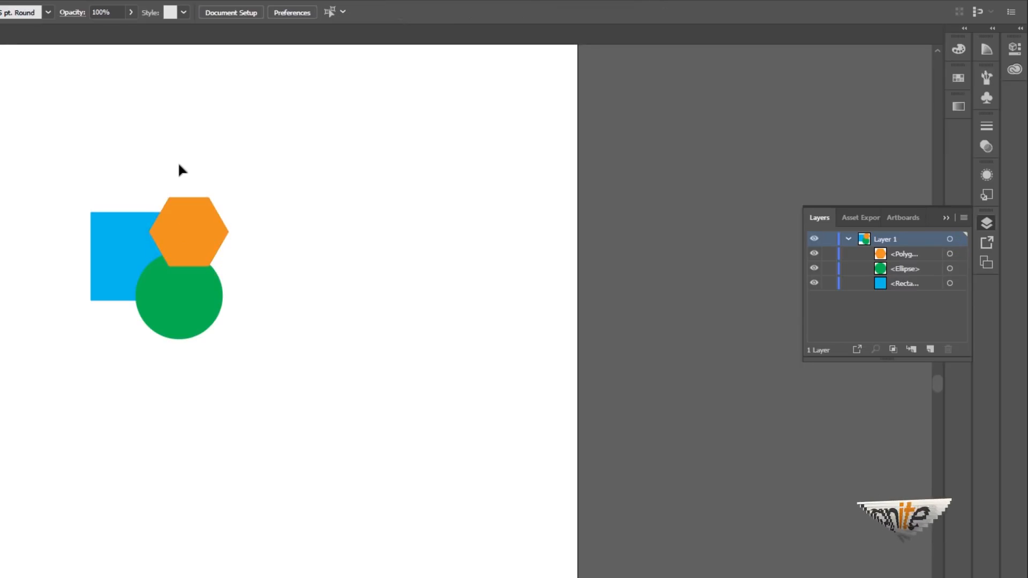
- Move the hexagon up and right, the circle down and right, and the square slightly up and left
{"action": "left_click", "coordinate": [188, 289], "text": "ctrl"}
{"action": "left_click_drag", "start_coordinate": [305, 334], "coordinate": [153, 257]}
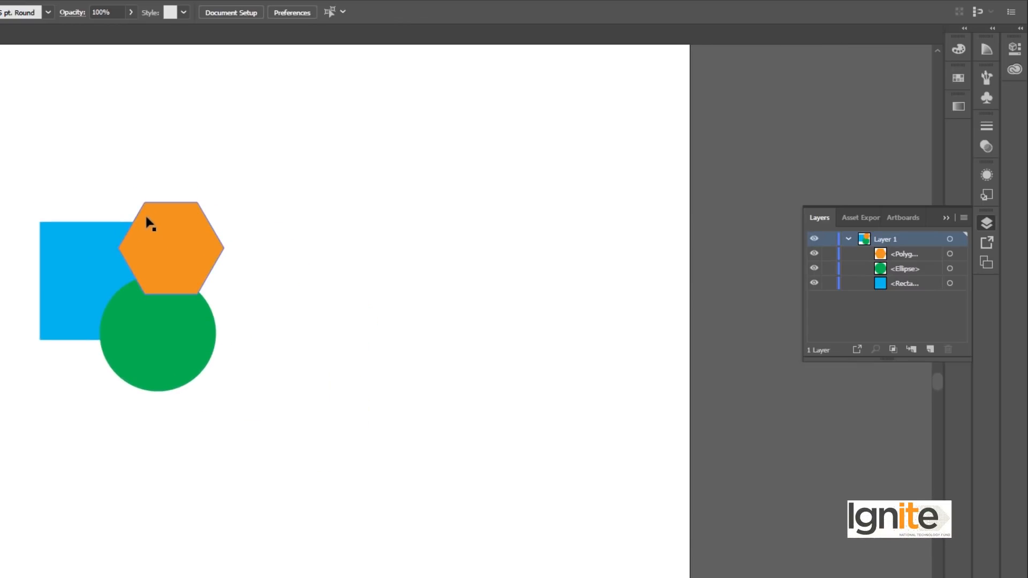
{"action": "left_click_drag", "start_coordinate": [179, 229], "coordinate": [498, 183]}
{"action": "left_click_drag", "start_coordinate": [124, 331], "coordinate": [308, 470]}
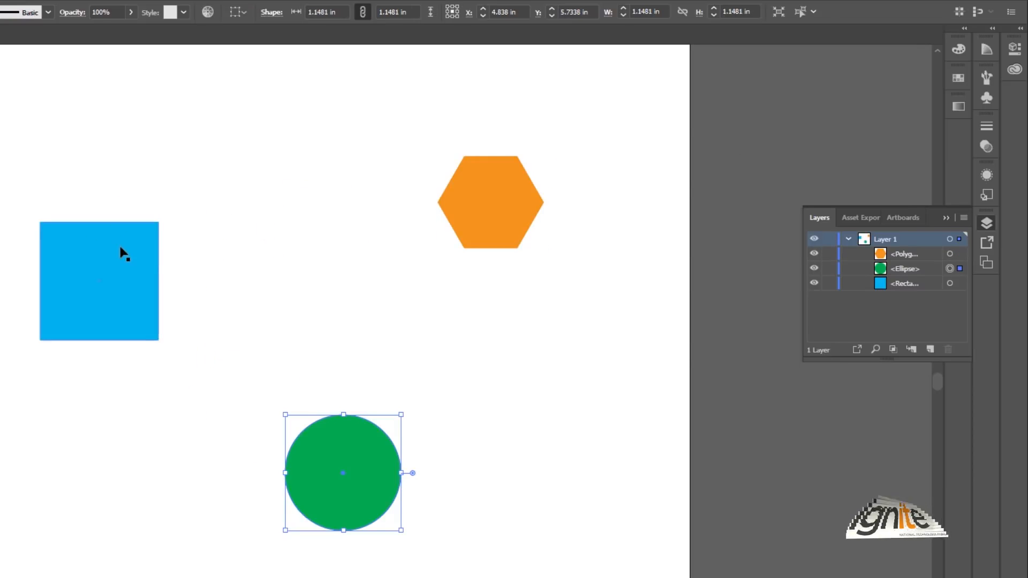
{"action": "left_click_drag", "start_coordinate": [122, 252], "coordinate": [84, 237]}
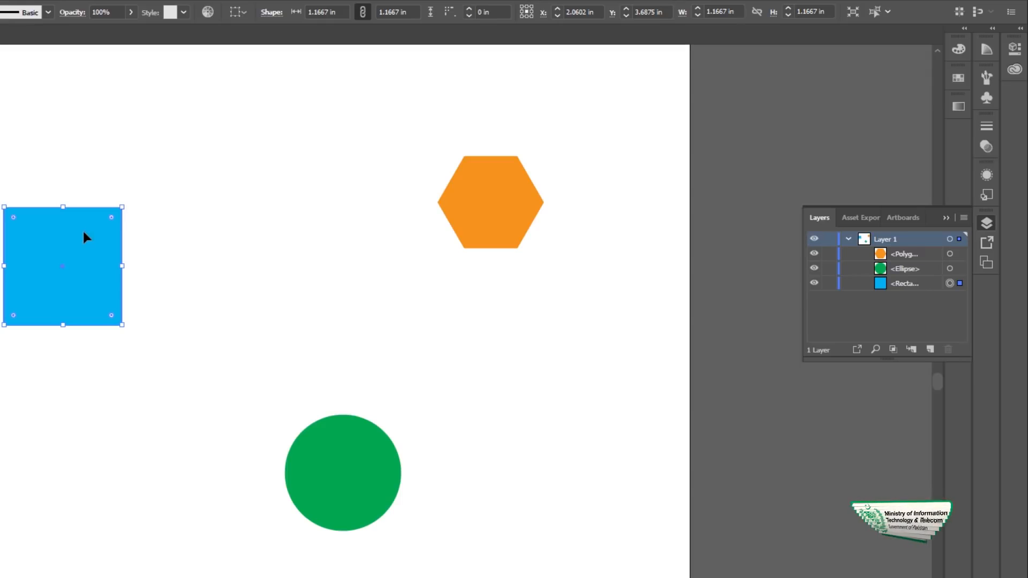
- Undo the last three moves to bring the shapes back together and clear the selection
{"action": "key", "text": "ctrl+z"}
{"action": "key", "text": "ctrl+z"}
{"action": "key", "text": "ctrl+z"}
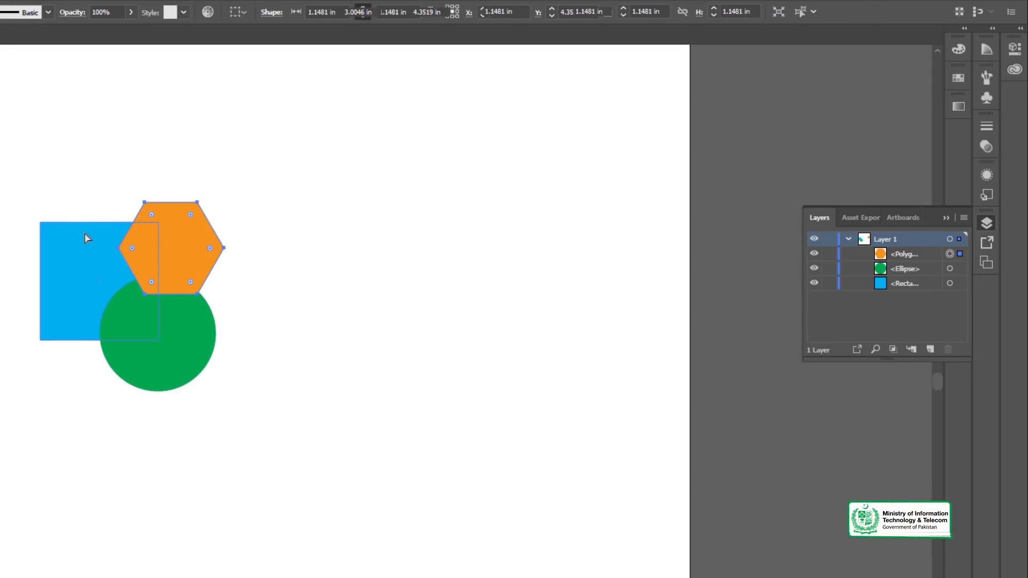
{"action": "left_click", "coordinate": [139, 187]}
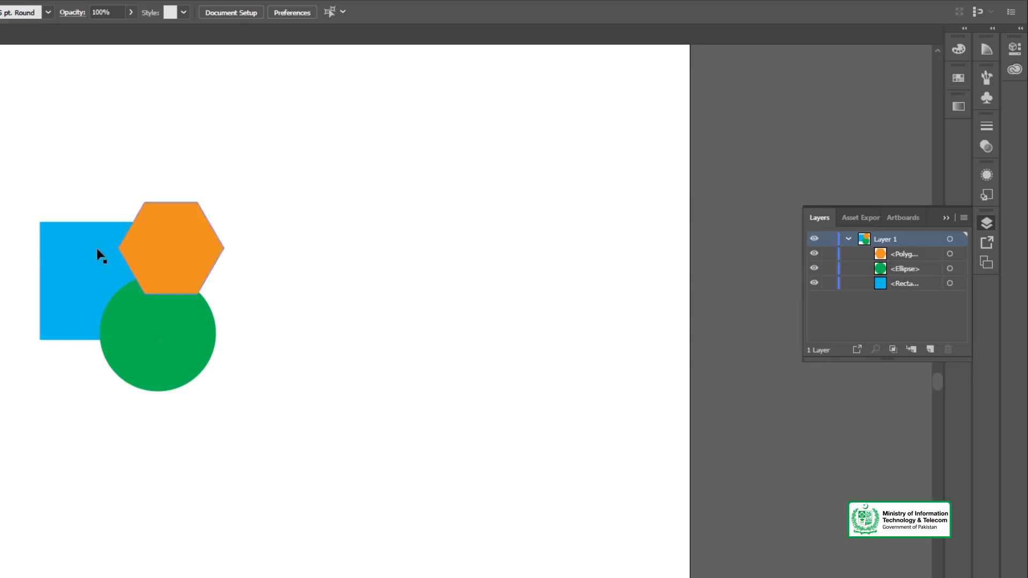
- Spread the square, circle and hexagon apart as separate shapes and adjust their spacing
{"action": "left_click_drag", "start_coordinate": [78, 277], "coordinate": [31, 204]}
{"action": "left_click_drag", "start_coordinate": [147, 294], "coordinate": [256, 399]}
{"action": "left_click_drag", "start_coordinate": [181, 256], "coordinate": [288, 184]}
{"action": "mouse_move", "coordinate": [73, 188]}
{"action": "left_mouse_down"}
{"action": "mouse_move", "coordinate": [119, 258]}
{"action": "mouse_move", "coordinate": [85, 177]}
{"action": "left_mouse_up"}
{"action": "left_click", "coordinate": [111, 180]}
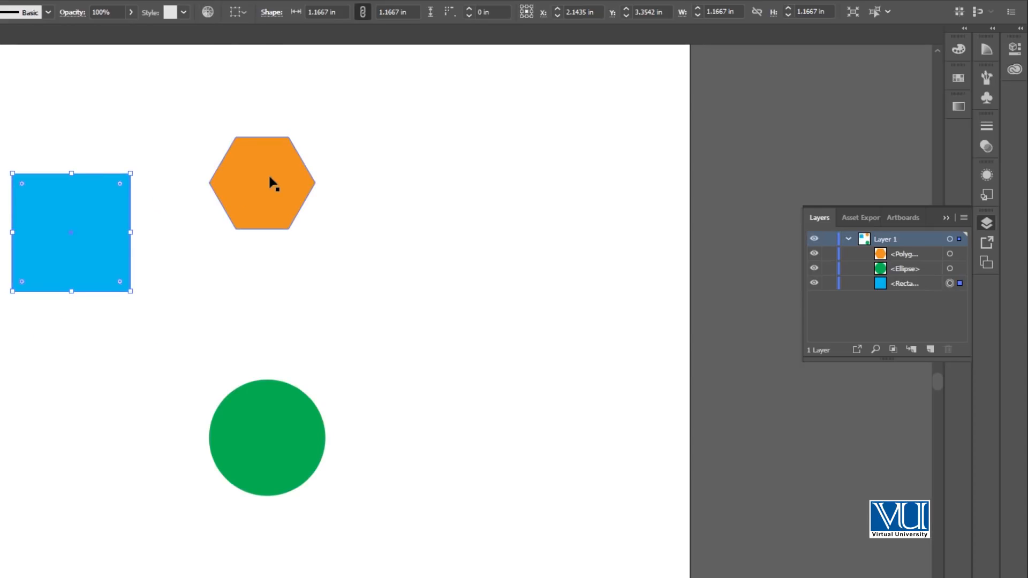
{"action": "left_click_drag", "start_coordinate": [271, 179], "coordinate": [335, 241]}
{"action": "left_click_drag", "start_coordinate": [264, 419], "coordinate": [223, 377]}
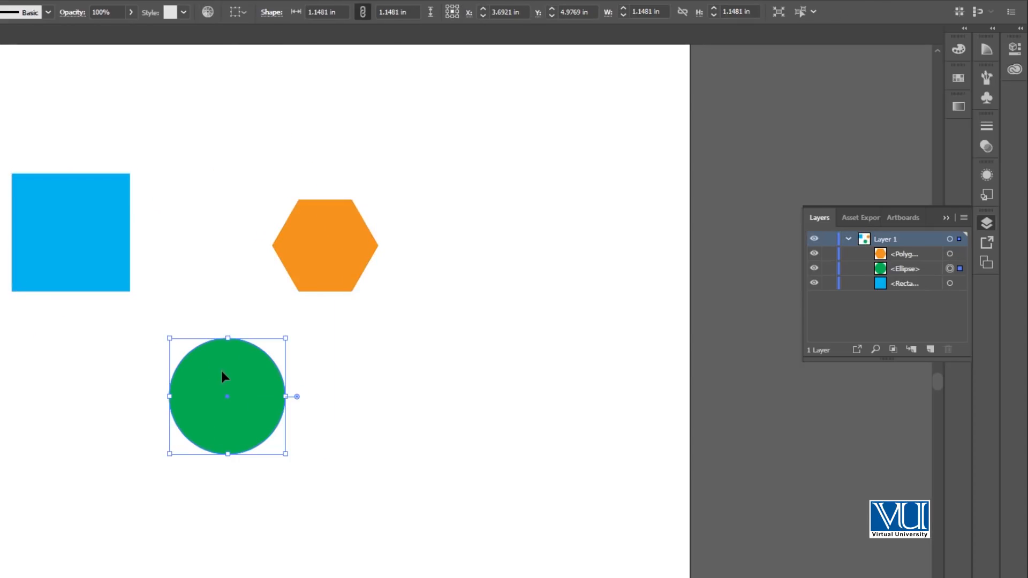
- Select the green circle, the blue square and the orange hexagon individually on the artboard
{"action": "left_click", "coordinate": [223, 307]}
{"action": "left_click", "coordinate": [226, 354]}
{"action": "left_click", "coordinate": [128, 231]}
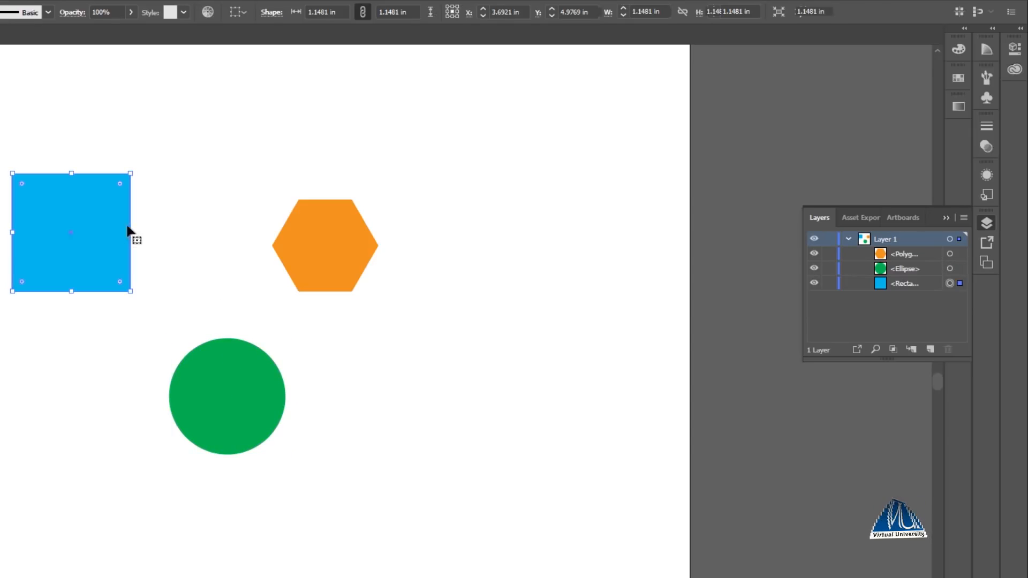
{"action": "left_click", "coordinate": [348, 242]}
- Undo all the spreading moves until the three shapes overlap again, and deselect everything
{"action": "key", "text": "ctrl+z"}
{"action": "key", "text": "ctrl+z"}
{"action": "key", "text": "ctrl+z"}
{"action": "key", "text": "ctrl+z"}
{"action": "key", "text": "ctrl+z"}
{"action": "key", "text": "ctrl+z"}
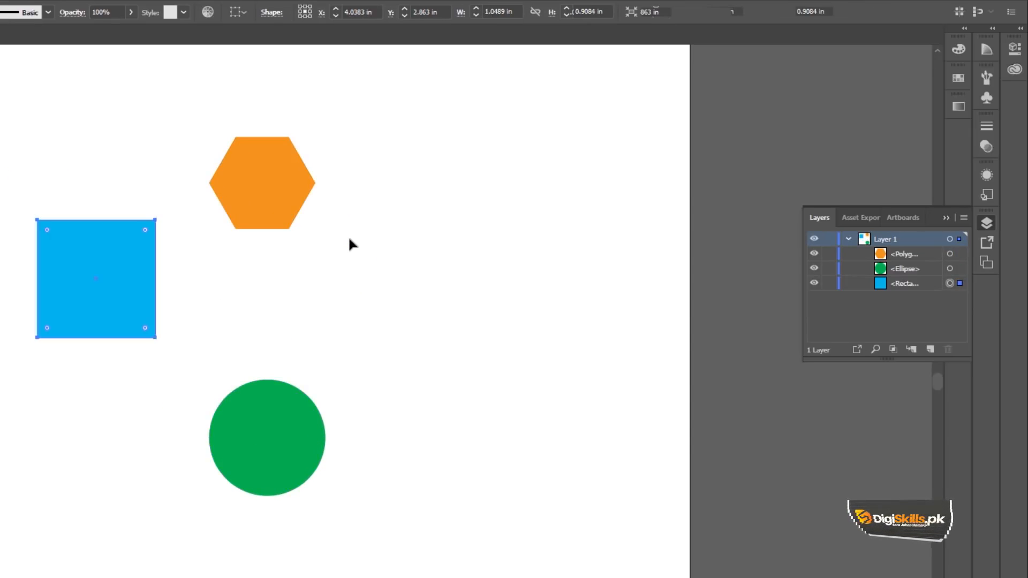
{"action": "key", "text": "ctrl+z"}
{"action": "key", "text": "ctrl+z"}
{"action": "key", "text": "ctrl+z"}
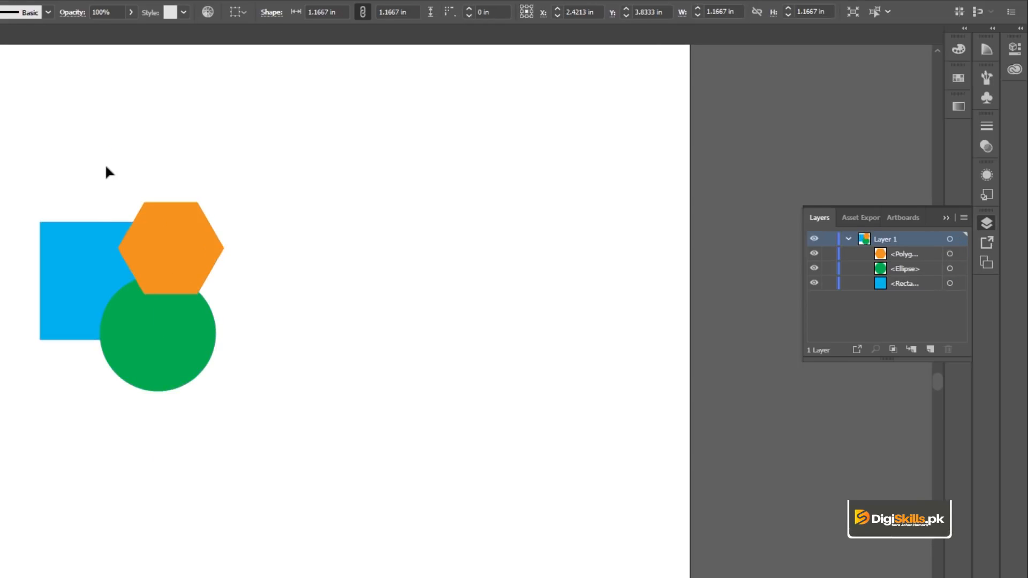
{"action": "left_click", "coordinate": [105, 163]}
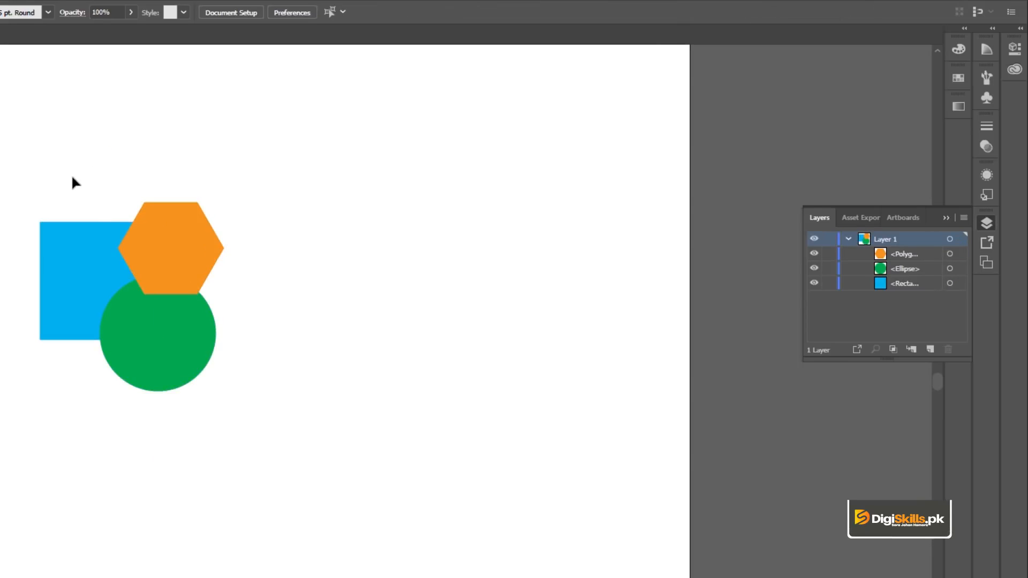
- Highlight the polygon, ellipse and rectangle entries under Layer 1 to examine how the layer holds its objects
{"action": "left_click", "coordinate": [901, 252]}
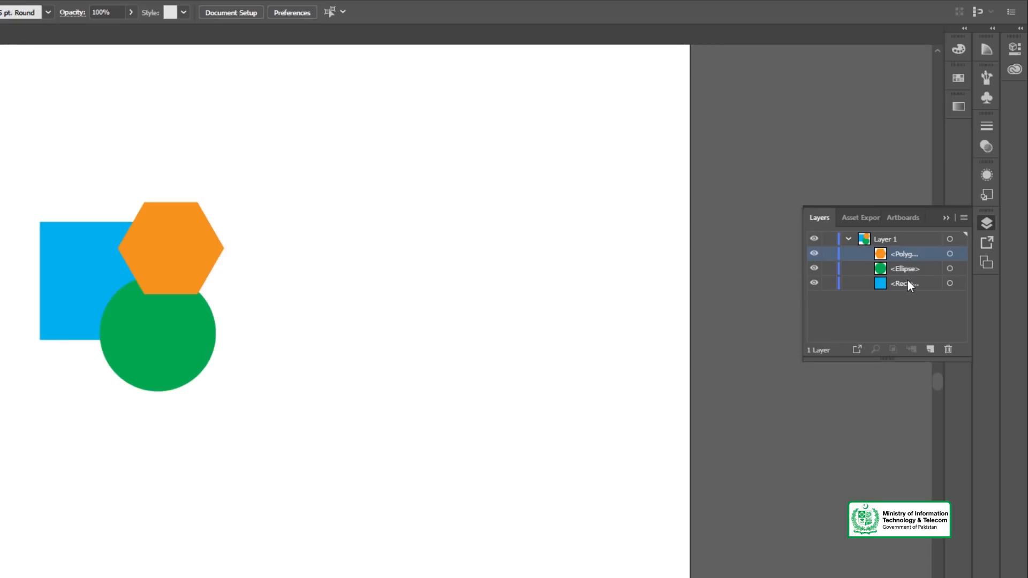
{"action": "left_click", "coordinate": [902, 242]}
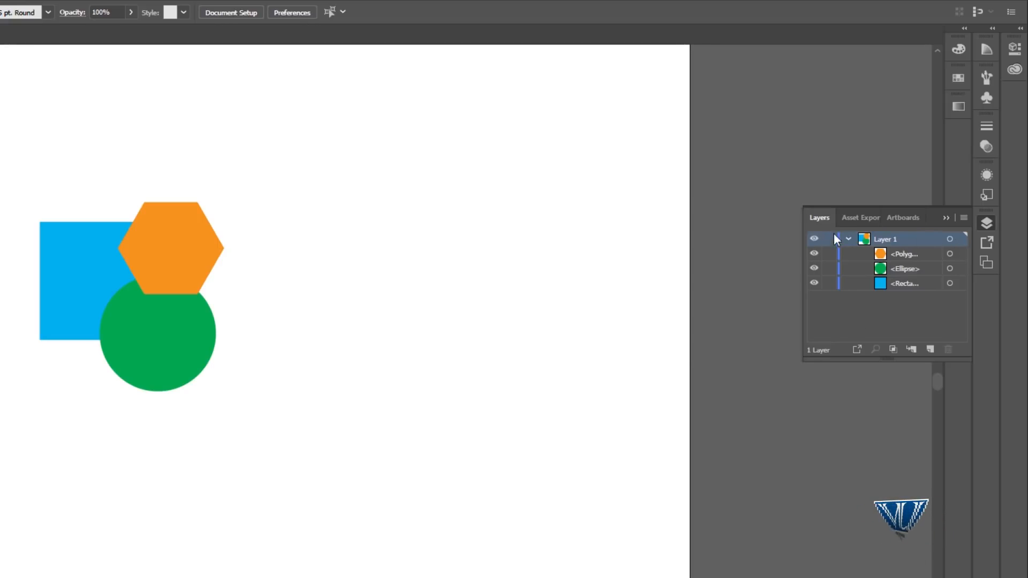
{"action": "left_click", "coordinate": [883, 255]}
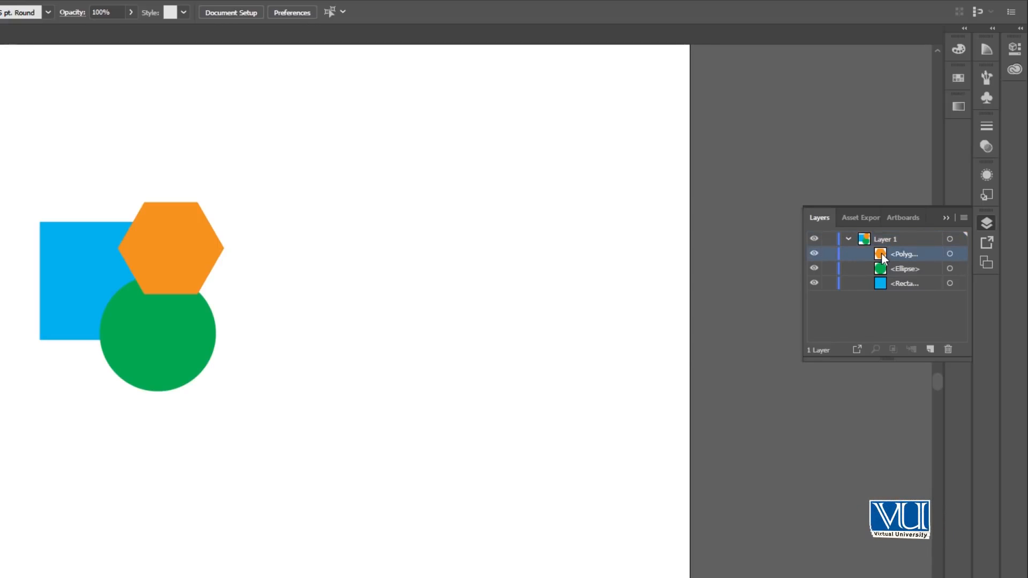
{"action": "left_click", "coordinate": [885, 267]}
{"action": "left_click", "coordinate": [888, 280]}
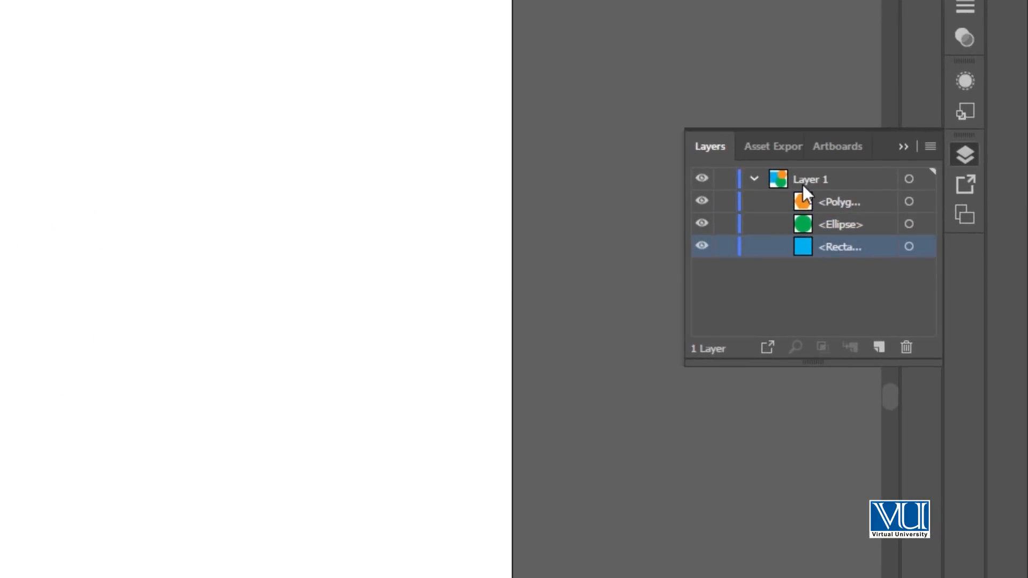
- Rename Layer 1 as Shapes
{"action": "left_click", "coordinate": [809, 178]}
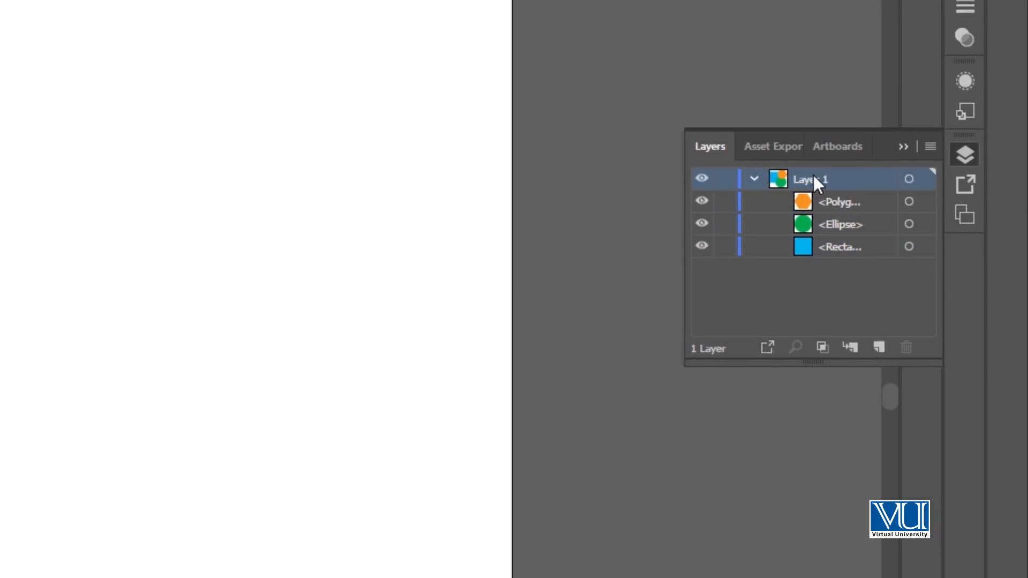
{"action": "double_click", "coordinate": [815, 176]}
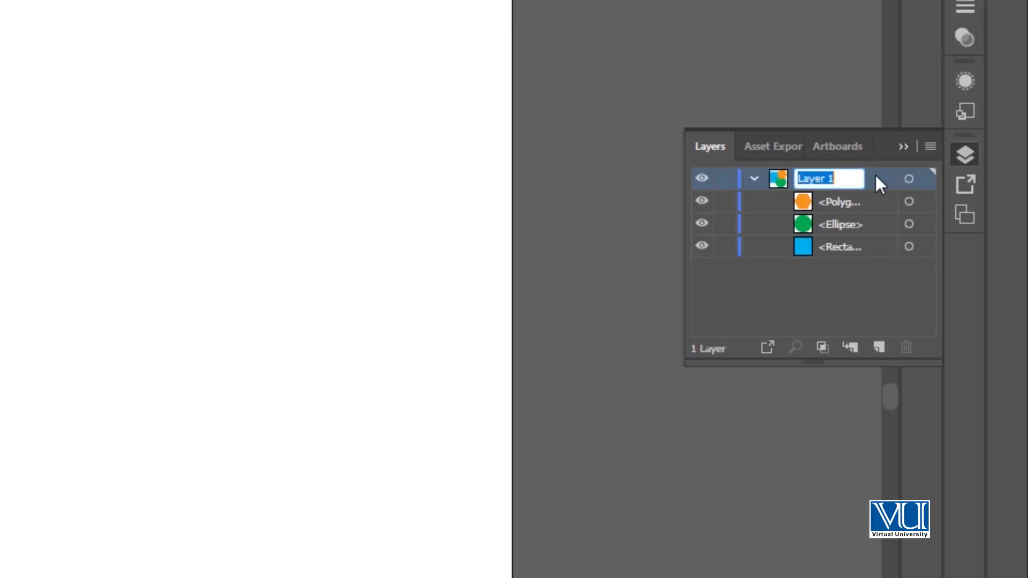
{"action": "type", "text": "Shapes"}
{"action": "key", "text": "Return"}
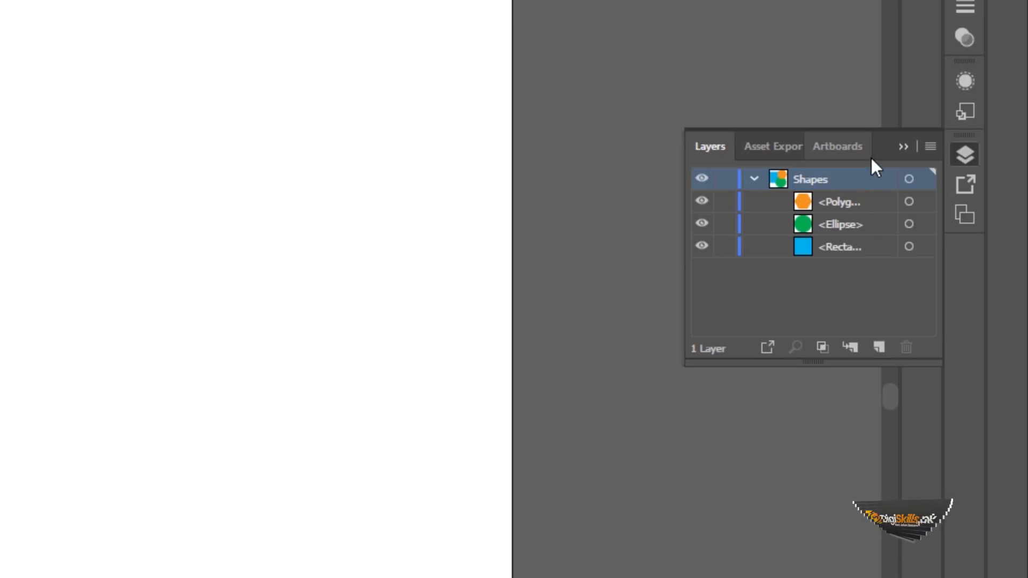
- Highlight the polygon, ellipse and rectangle entries in the Shapes layer, and finish with the Shapes layer itself selected
{"action": "left_click", "coordinate": [853, 201]}
{"action": "left_click", "coordinate": [852, 218]}
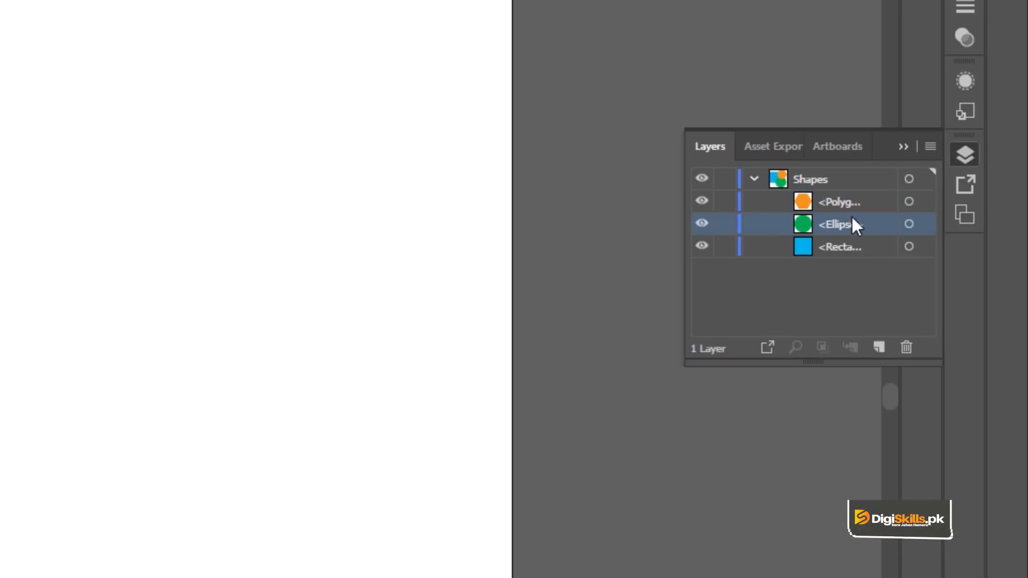
{"action": "left_click", "coordinate": [851, 248]}
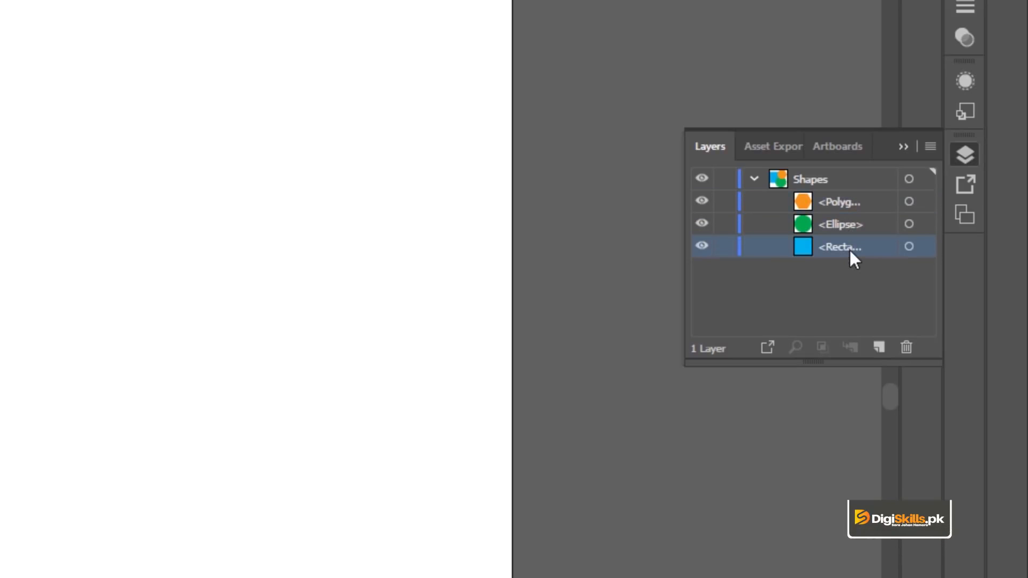
{"action": "left_click", "coordinate": [842, 201]}
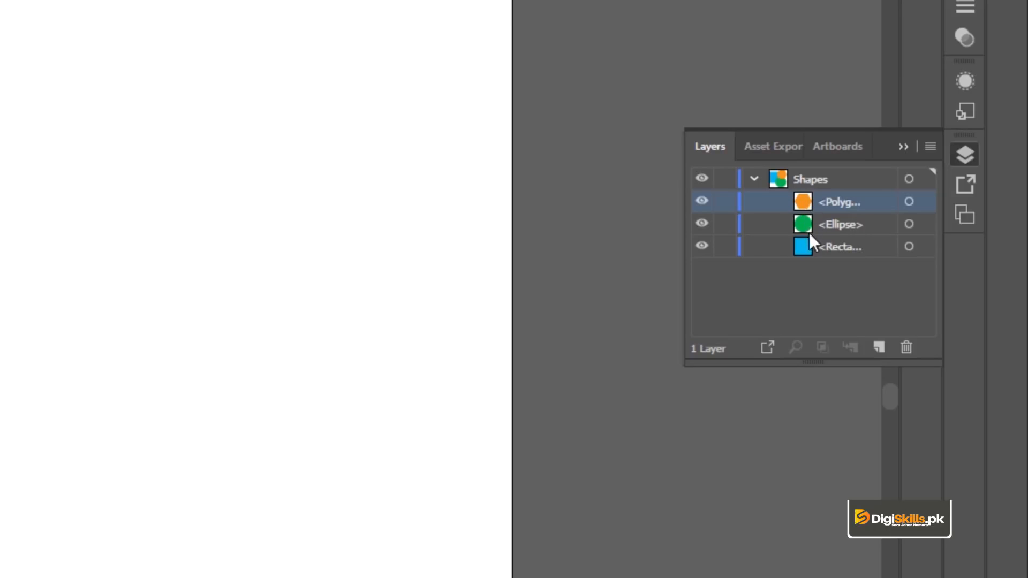
{"action": "left_click", "coordinate": [804, 182]}
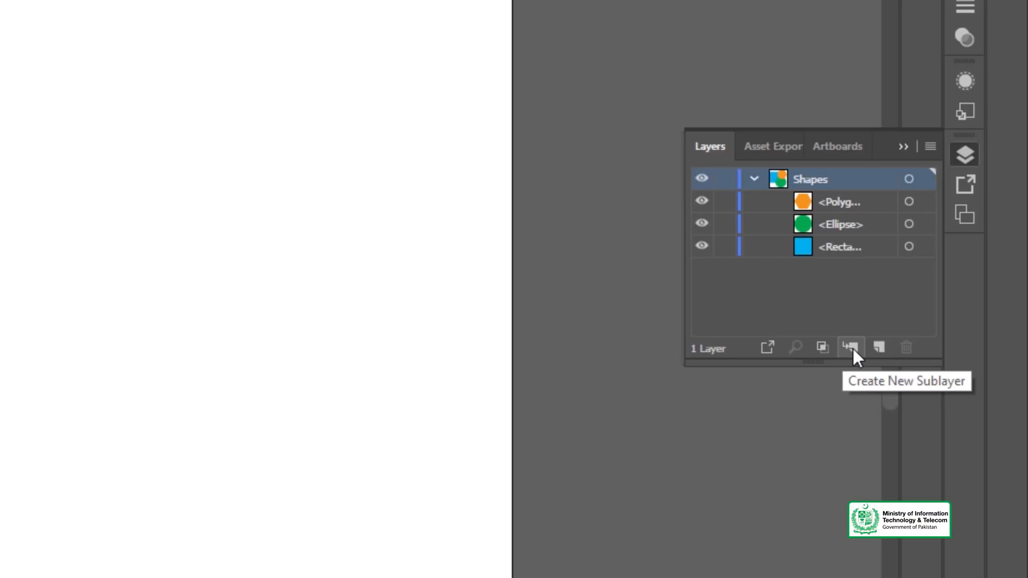
{"action": "left_click", "coordinate": [827, 201]}
{"action": "left_click", "coordinate": [821, 178]}
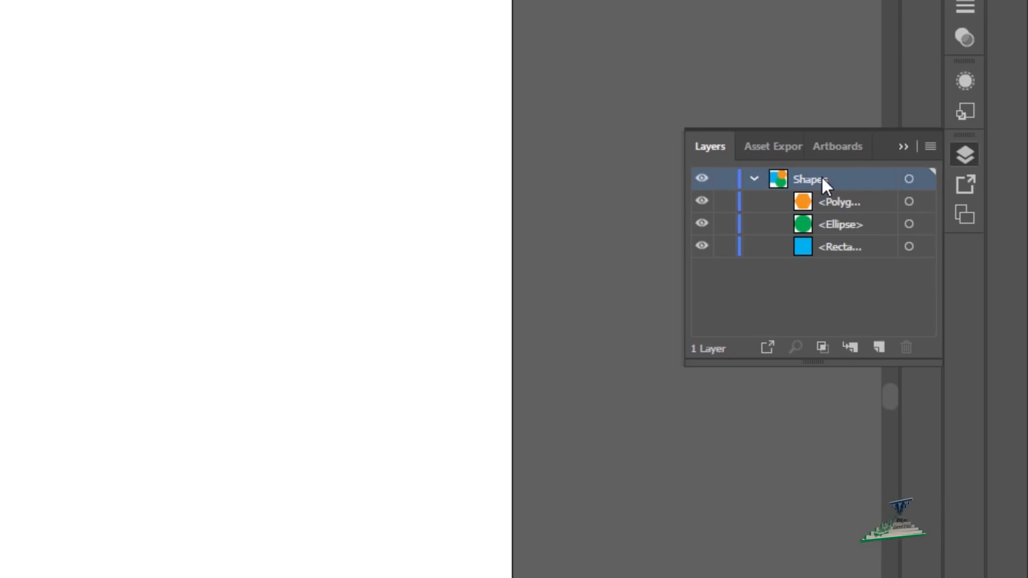
- Select all the artwork, and highlight the polygon, ellipse and rectangle entries to examine their selection markers in the Shapes layer
{"action": "key", "text": "ctrl+a"}
{"action": "key", "text": "ctrl+shift+a"}
{"action": "key", "text": "ctrl+a"}
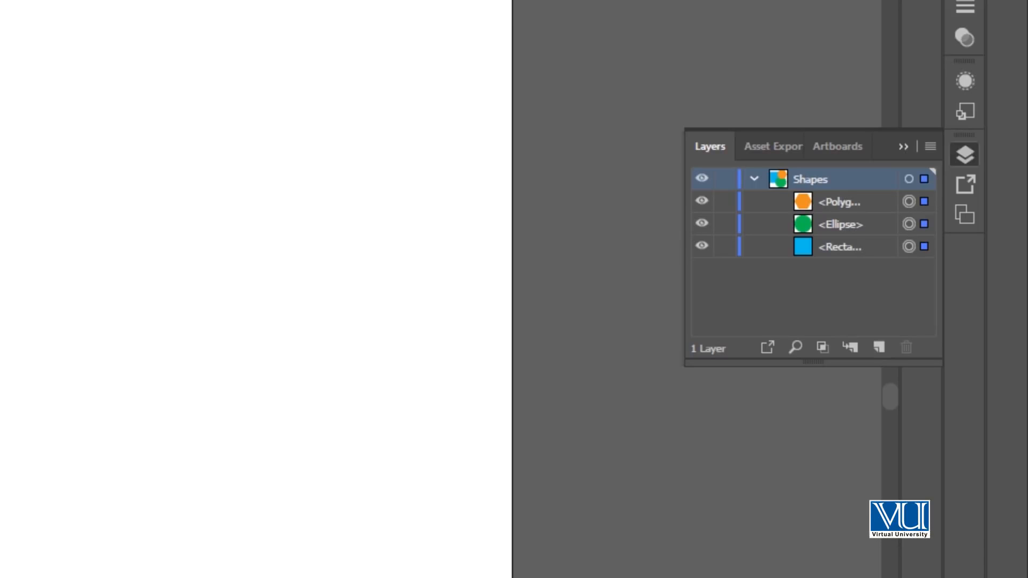
{"action": "left_click", "coordinate": [817, 196]}
{"action": "left_click", "coordinate": [824, 226]}
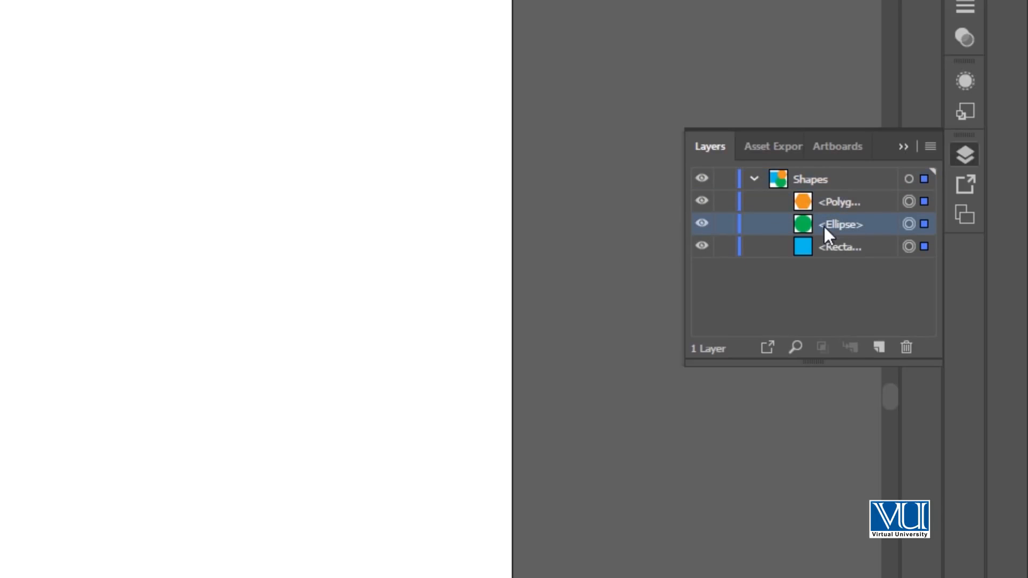
{"action": "left_click", "coordinate": [825, 245]}
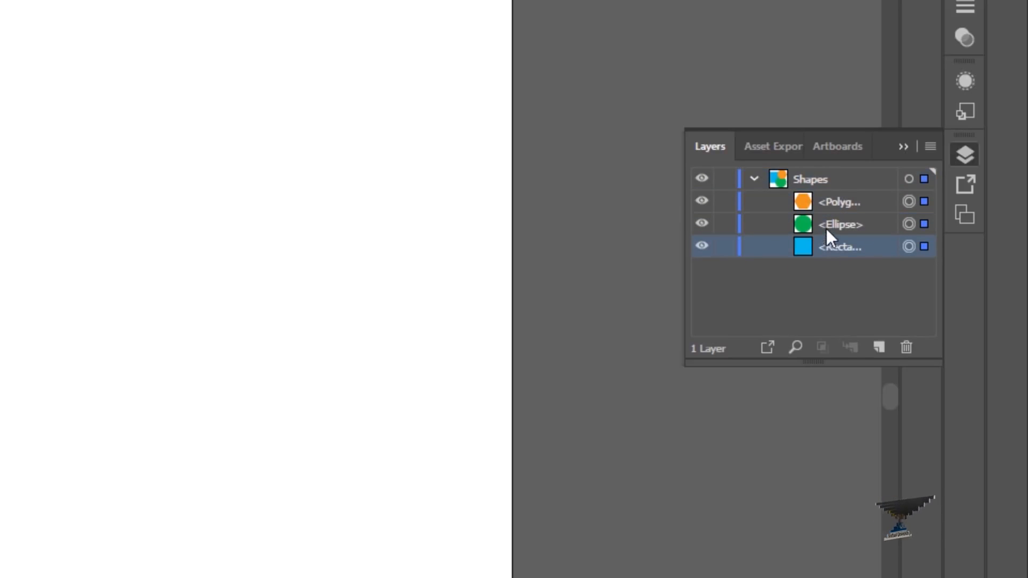
{"action": "left_click", "coordinate": [832, 202]}
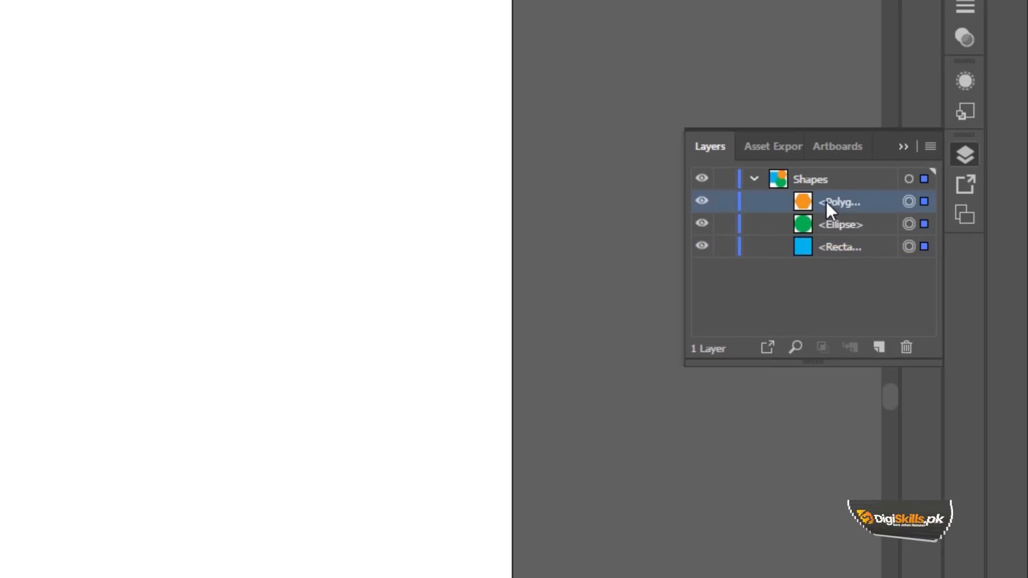
- Hide the polygon, ellipse and rectangle one after another, and make all three visible again
{"action": "left_click", "coordinate": [701, 202]}
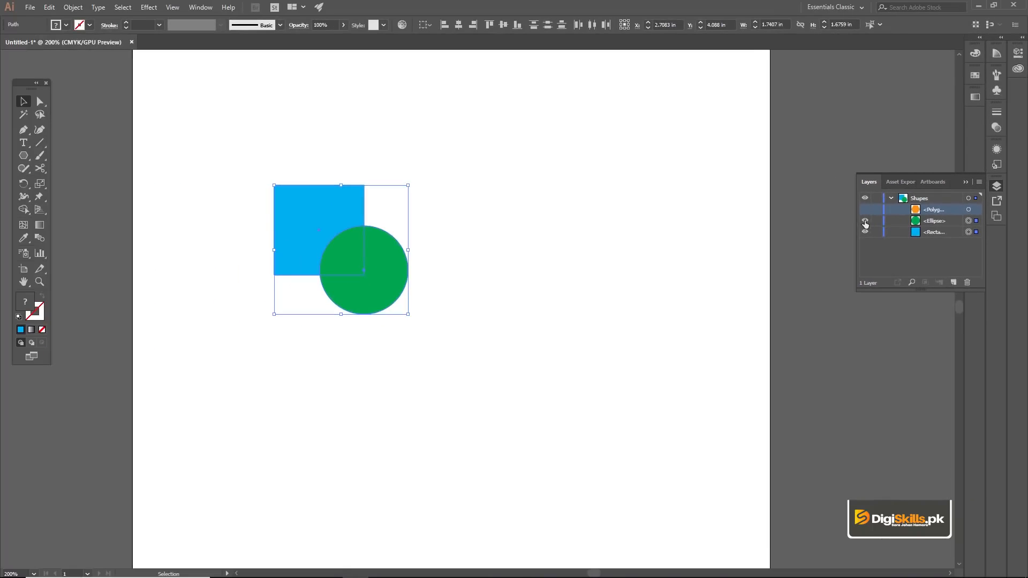
{"action": "left_click", "coordinate": [866, 221]}
{"action": "left_click", "coordinate": [866, 233]}
{"action": "left_click", "coordinate": [866, 233]}
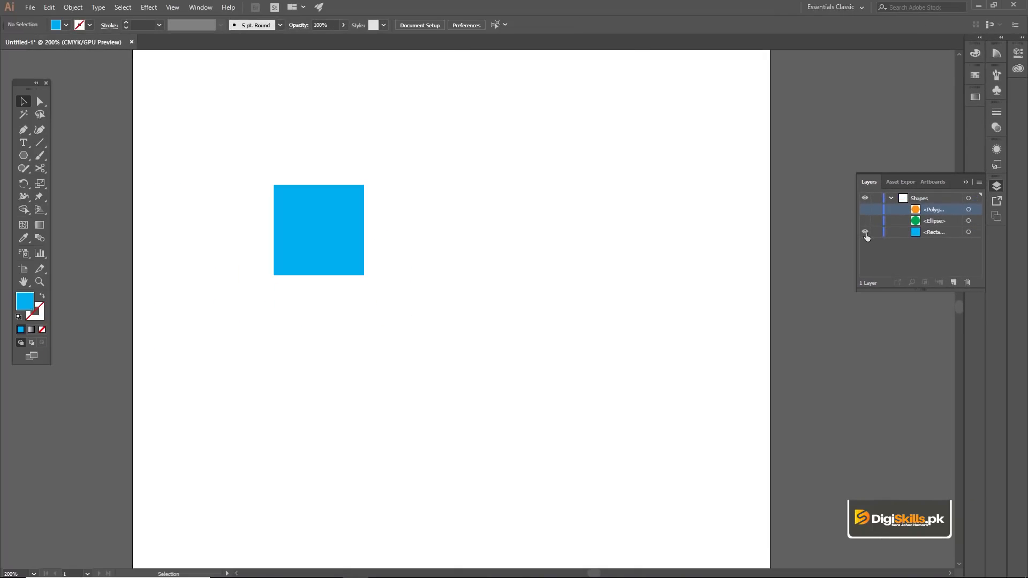
{"action": "left_click", "coordinate": [866, 220]}
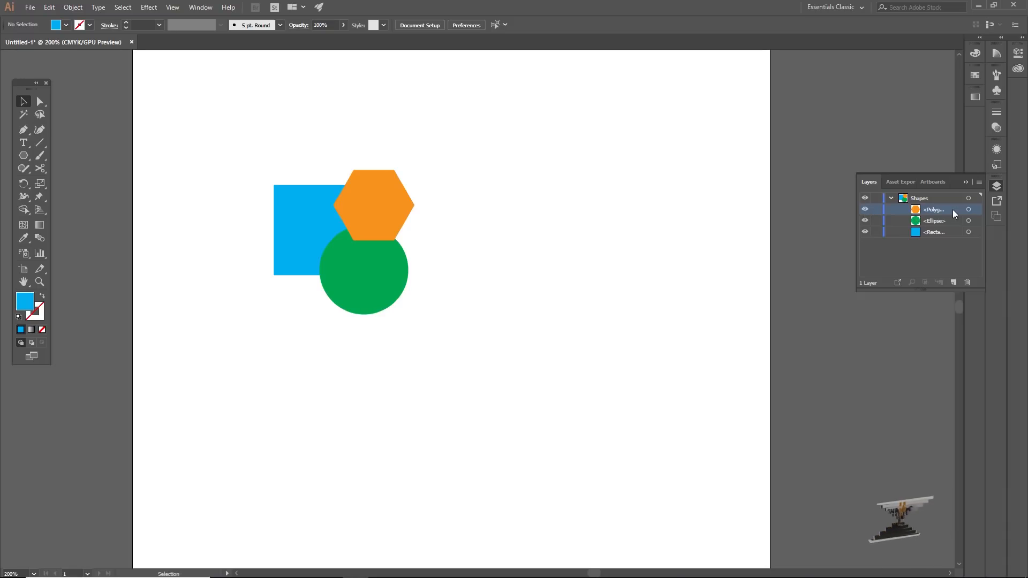
- Highlight the rectangle, polygon and ellipse entries and the Shapes layer to examine how the entries are stacked
{"action": "left_click", "coordinate": [934, 232]}
{"action": "left_click", "coordinate": [924, 210]}
{"action": "left_click", "coordinate": [925, 199]}
{"action": "left_click", "coordinate": [925, 209]}
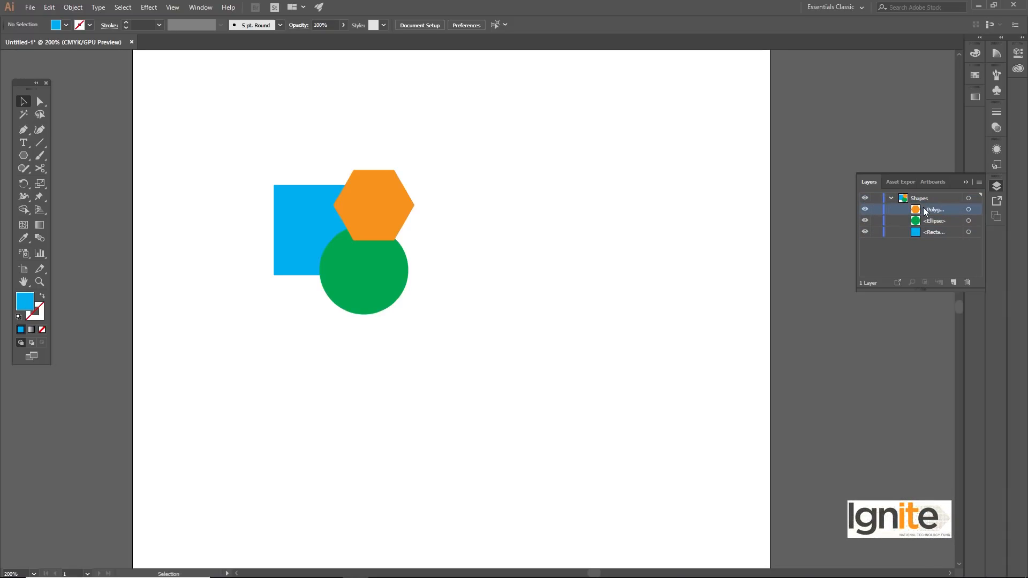
{"action": "left_click", "coordinate": [928, 222]}
{"action": "left_click", "coordinate": [928, 230]}
{"action": "left_click", "coordinate": [926, 210]}
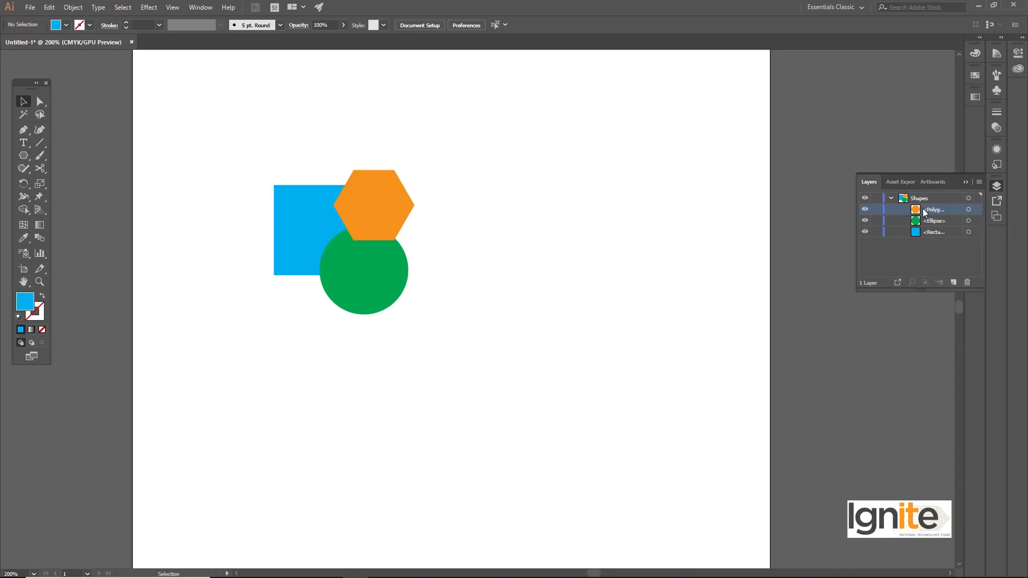
- Move the polygon, ellipse and rectangle together towards the upper right, and collapse the Shapes layer
{"action": "left_click_drag", "start_coordinate": [238, 144], "coordinate": [362, 353]}
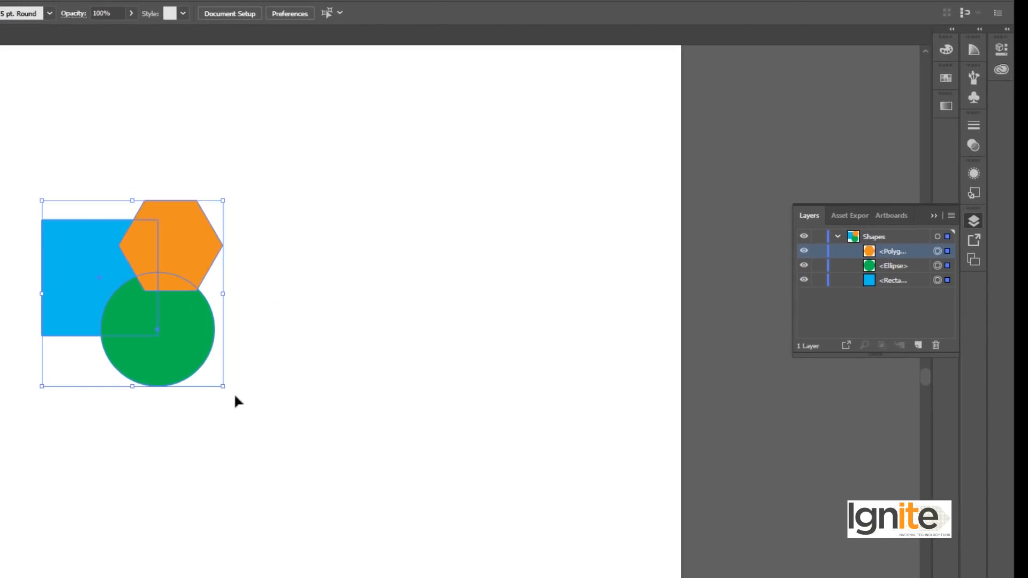
{"action": "left_click_drag", "start_coordinate": [180, 311], "coordinate": [295, 286]}
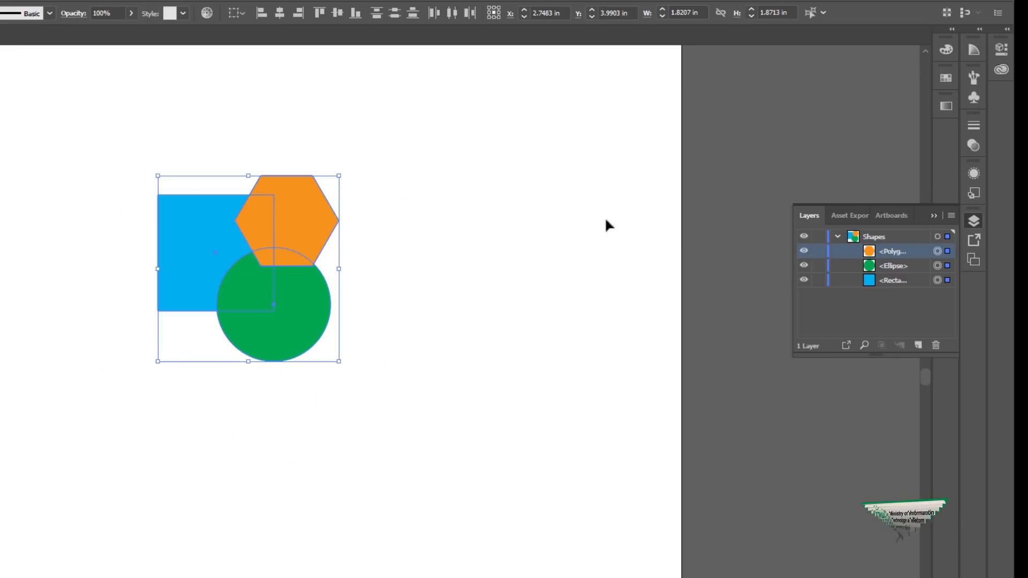
{"action": "left_click", "coordinate": [860, 237]}
{"action": "left_click", "coordinate": [837, 236]}
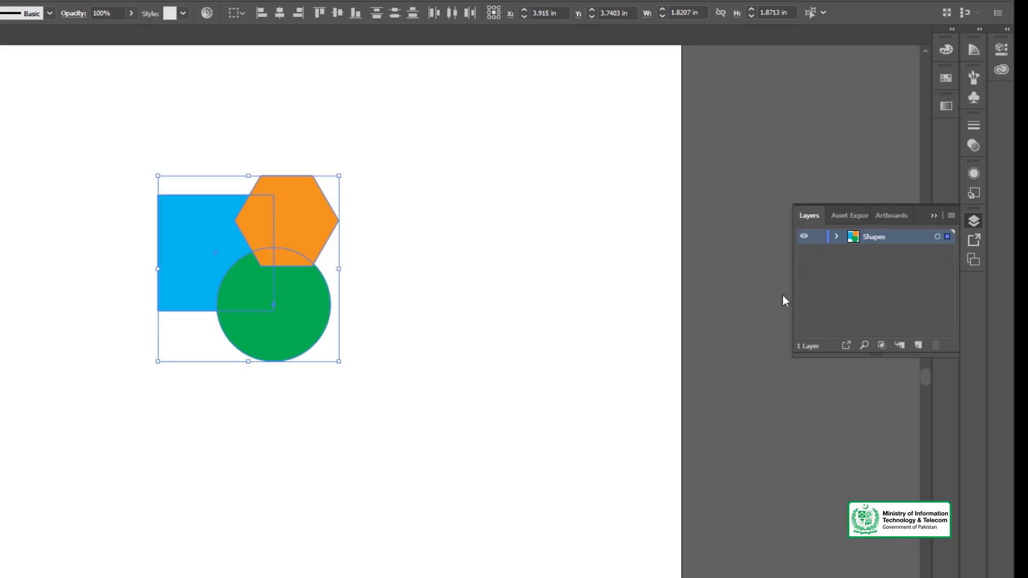
- Enlarge the three shapes together to about 2.35 by 2.42 in, reposition them near the artboard's centre, and deselect
{"action": "left_click_drag", "start_coordinate": [342, 177], "coordinate": [382, 151]}
{"action": "left_click_drag", "start_coordinate": [307, 204], "coordinate": [324, 247]}
{"action": "left_click_drag", "start_coordinate": [375, 199], "coordinate": [380, 191]}
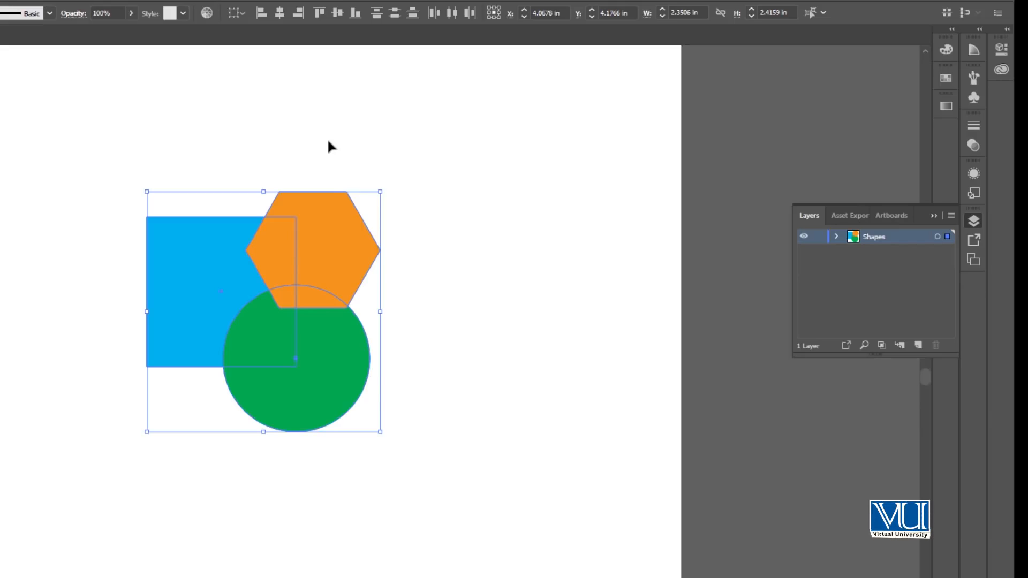
{"action": "left_click_drag", "start_coordinate": [237, 142], "coordinate": [411, 400]}
{"action": "left_click", "coordinate": [453, 259]}
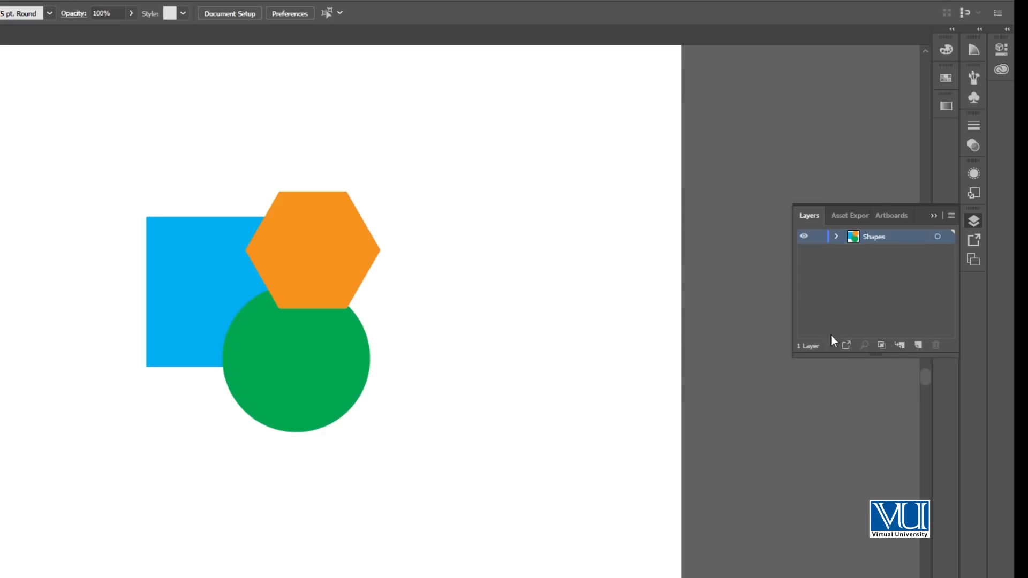
- Create a new layer above Shapes and place a blue circle about 1.13 in across on it, overlapping the orange polygon
{"action": "left_click", "coordinate": [918, 346]}
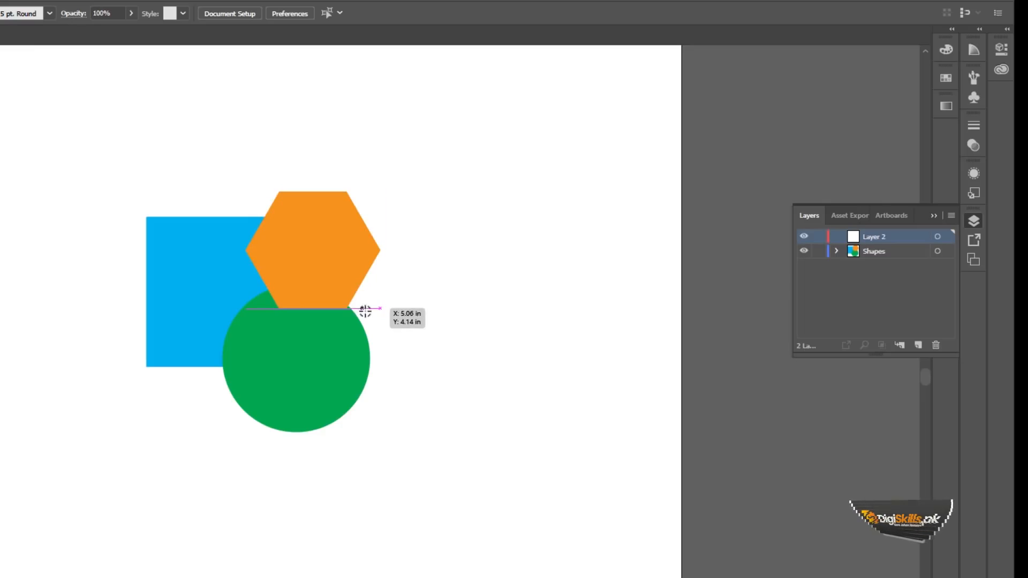
{"action": "left_click_drag", "start_coordinate": [421, 308], "coordinate": [477, 355]}
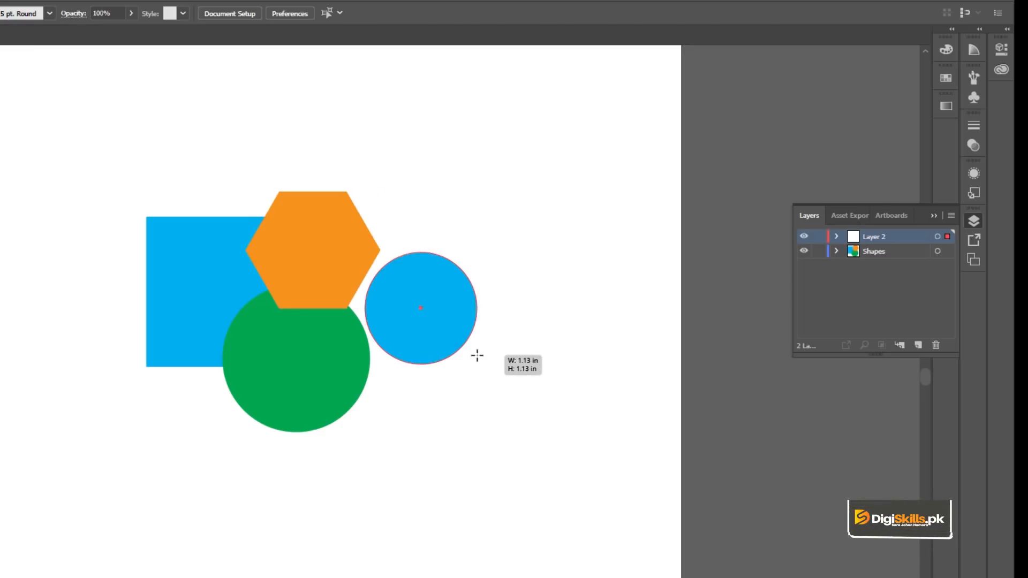
{"action": "key", "text": "v"}
{"action": "left_click_drag", "start_coordinate": [443, 291], "coordinate": [395, 273]}
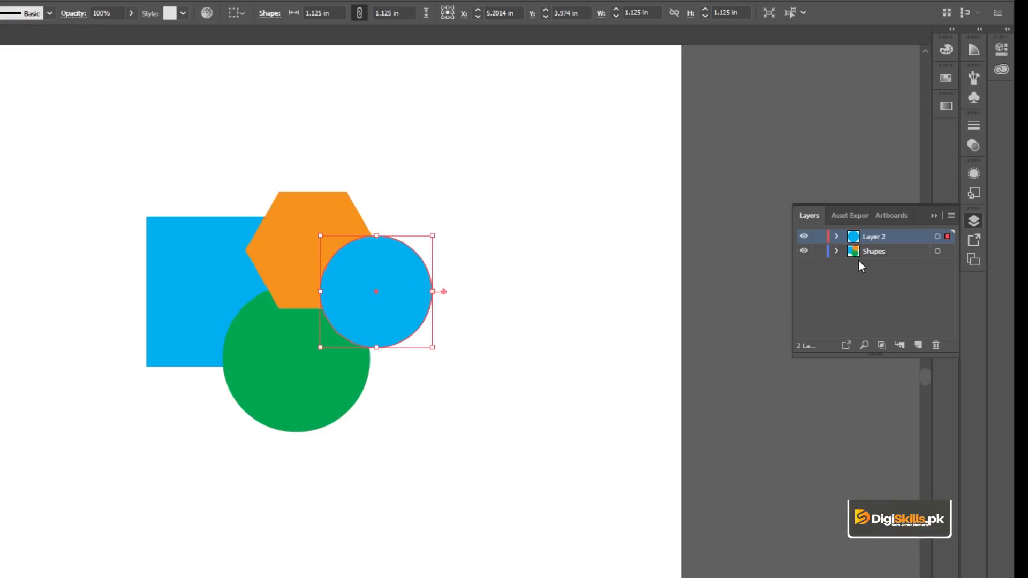
- Check the contents of Layer 2, collapse it again and rename the layer as Shapes 2
{"action": "left_click", "coordinate": [837, 237]}
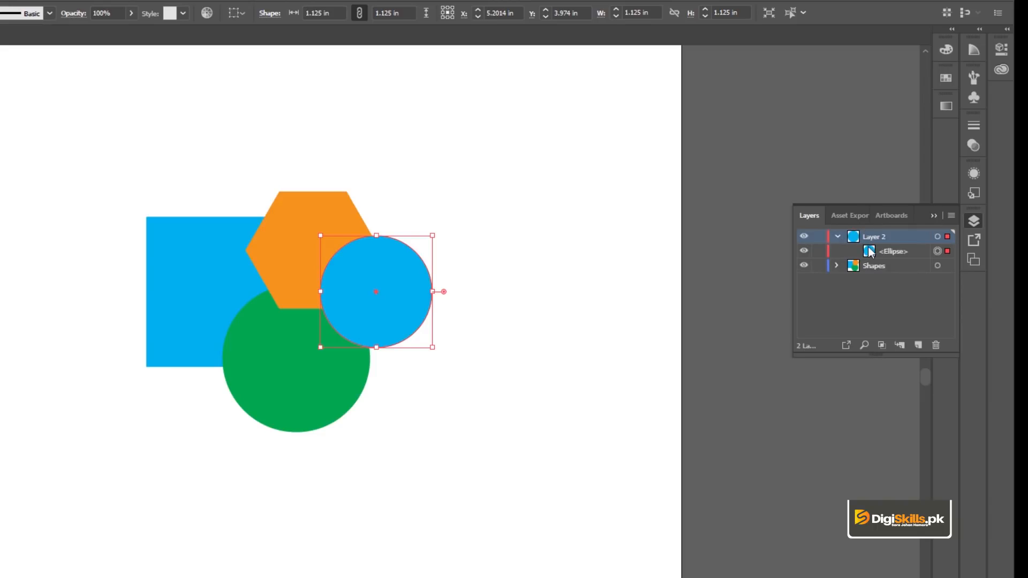
{"action": "left_click", "coordinate": [839, 237]}
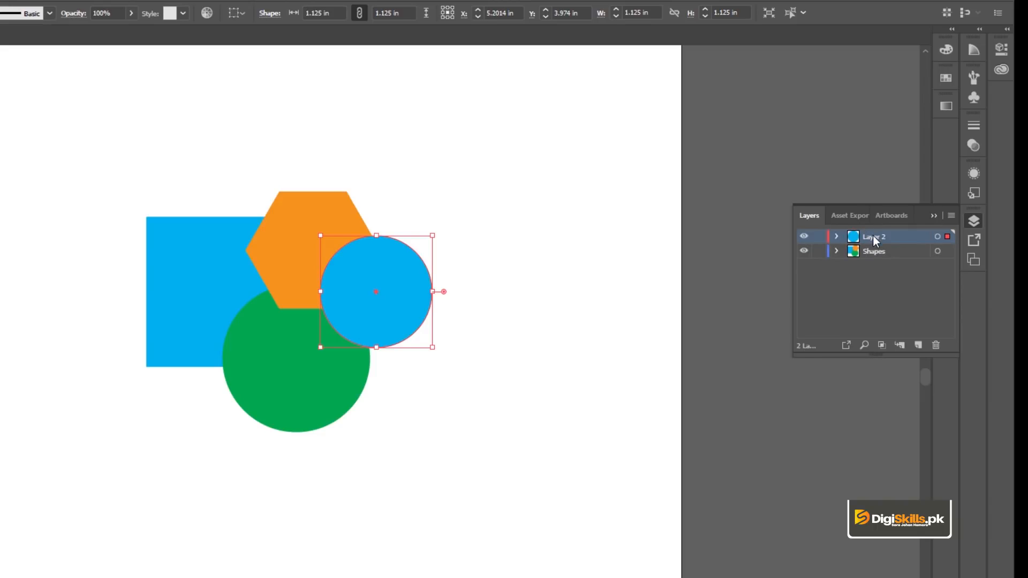
{"action": "type", "text": "Shapes 2"}
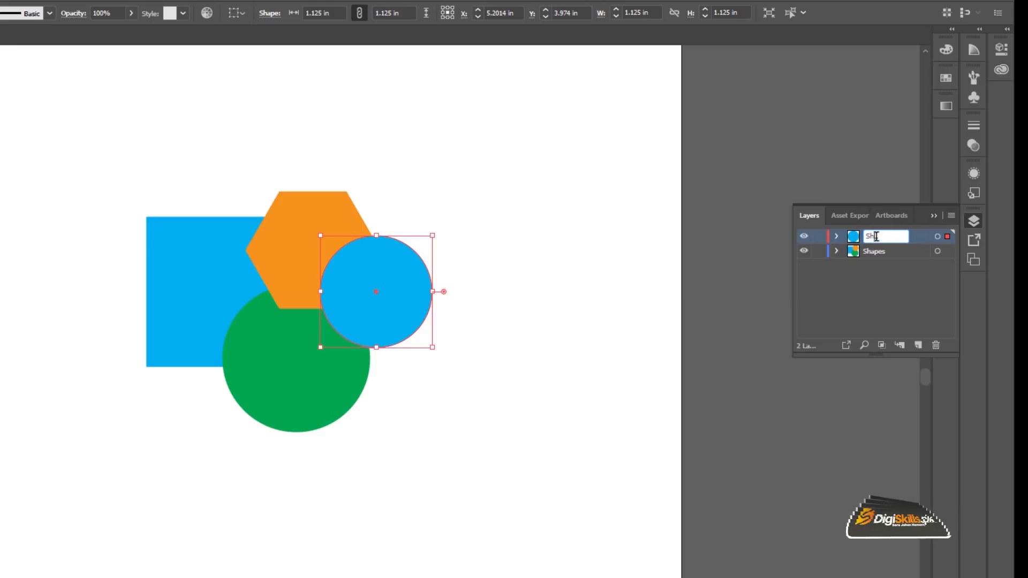
{"action": "key", "text": "Return"}
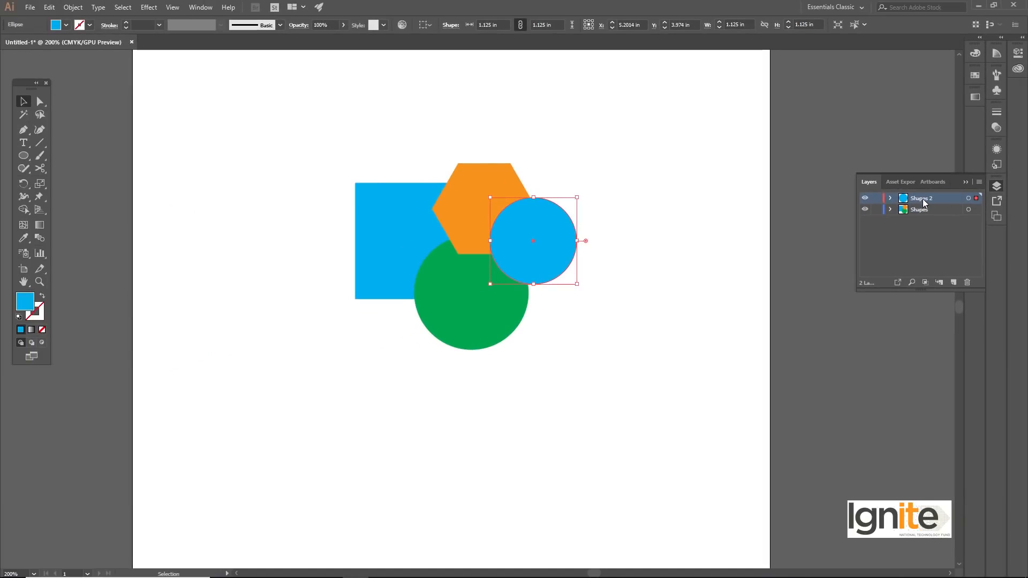
- Draw a five-pointed star about 0.82 by 0.78 in on the Shapes 2 layer, overlapping the blue circle's right edge
{"action": "left_click", "coordinate": [23, 158]}
{"action": "left_click", "coordinate": [69, 207]}
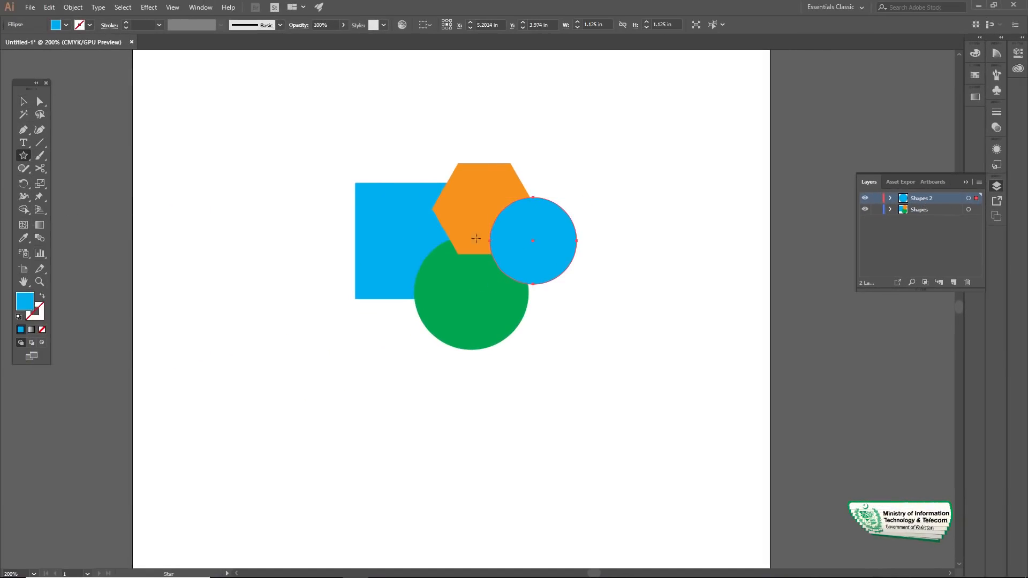
{"action": "left_click_drag", "start_coordinate": [615, 192], "coordinate": [581, 239]}
{"action": "key", "text": "v"}
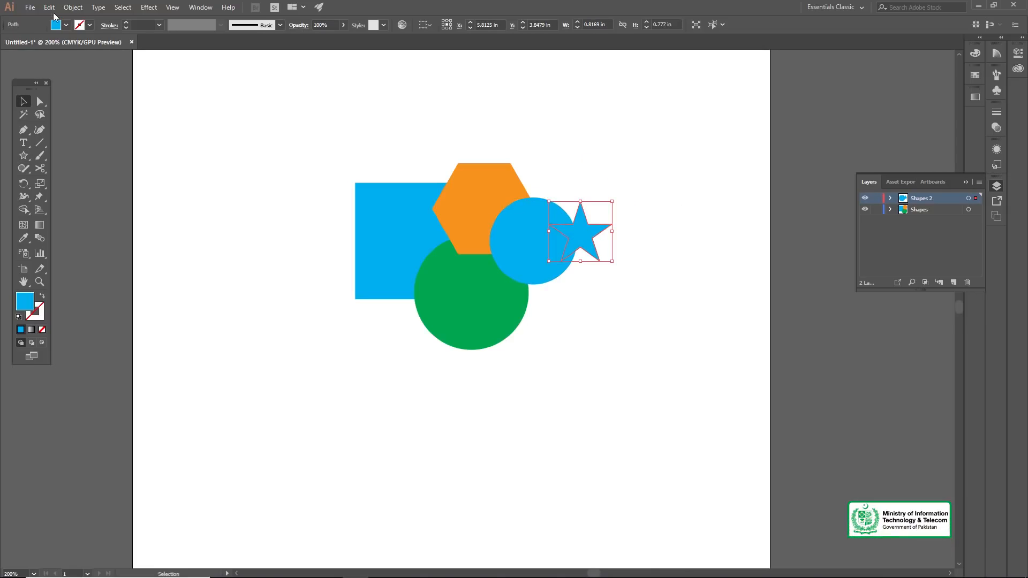
- Fill the star with yellow and deselect it
{"action": "left_click", "coordinate": [67, 24]}
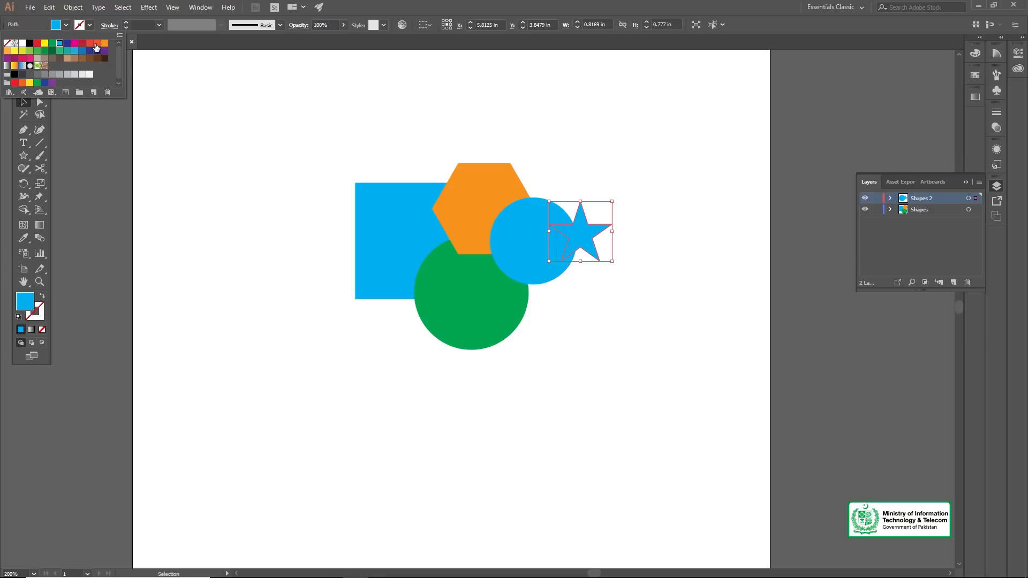
{"action": "left_click", "coordinate": [97, 44]}
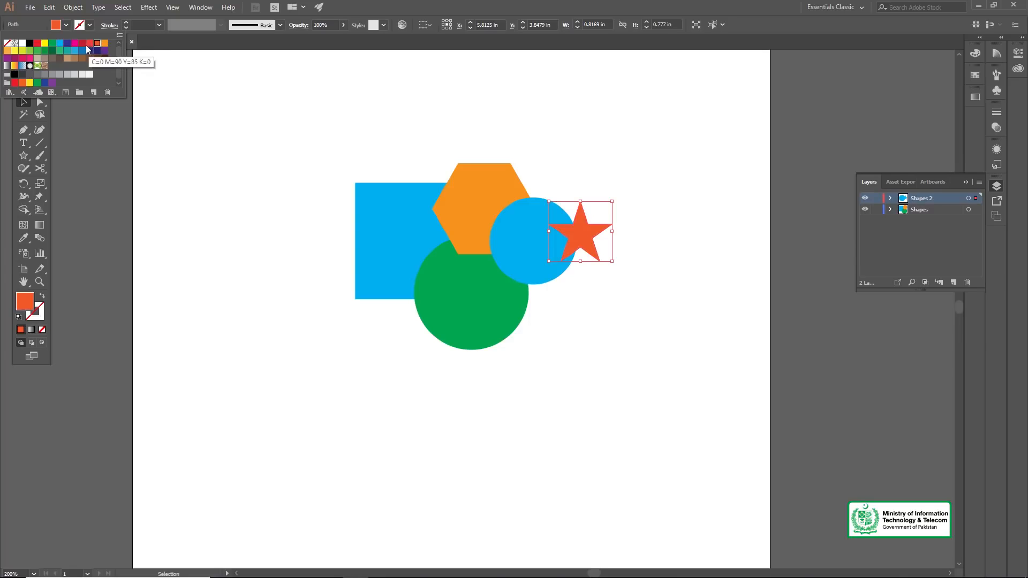
{"action": "left_click", "coordinate": [44, 44]}
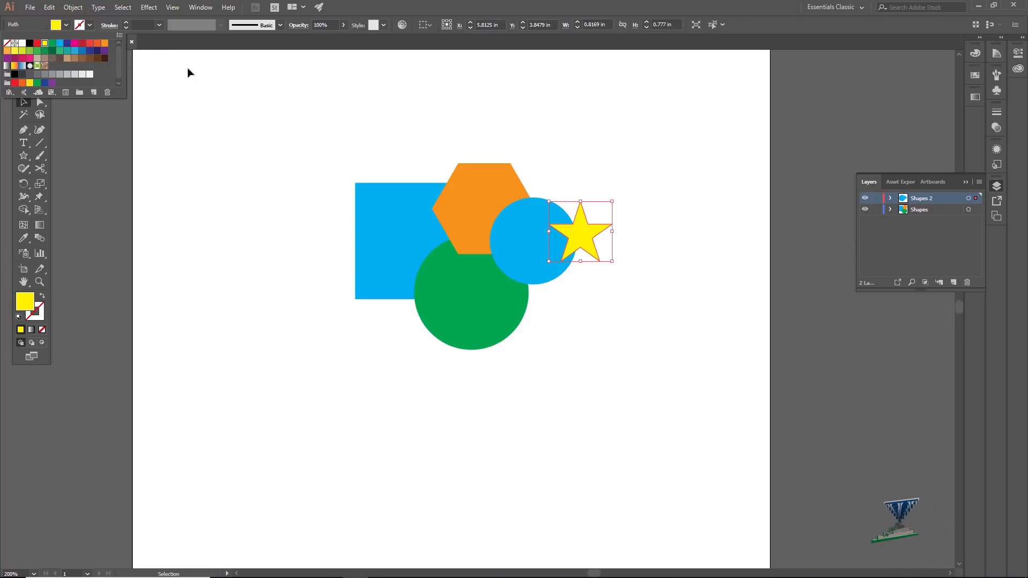
{"action": "left_click", "coordinate": [568, 121]}
- Select the blue circle and the star together and move them slightly to the right
{"action": "left_click_drag", "start_coordinate": [606, 178], "coordinate": [572, 265]}
{"action": "left_click", "coordinate": [574, 129]}
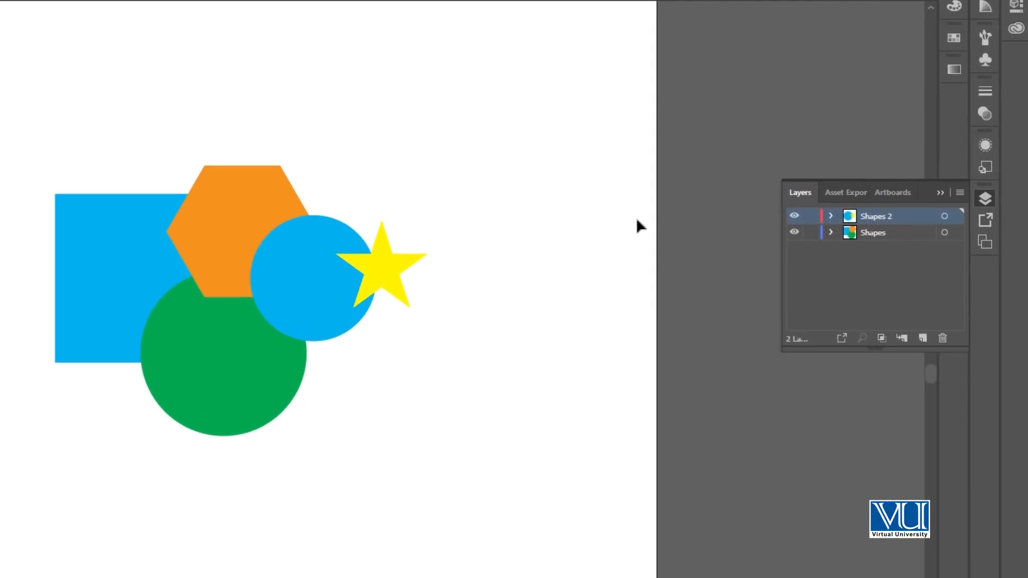
{"action": "left_click_drag", "start_coordinate": [346, 300], "coordinate": [348, 303]}
{"action": "left_click_drag", "start_coordinate": [358, 255], "coordinate": [336, 274]}
- Select the rectangle, polygon and green circle and move them left about 1 in, clear of the blue circle and star
{"action": "left_click_drag", "start_coordinate": [82, 135], "coordinate": [230, 415]}
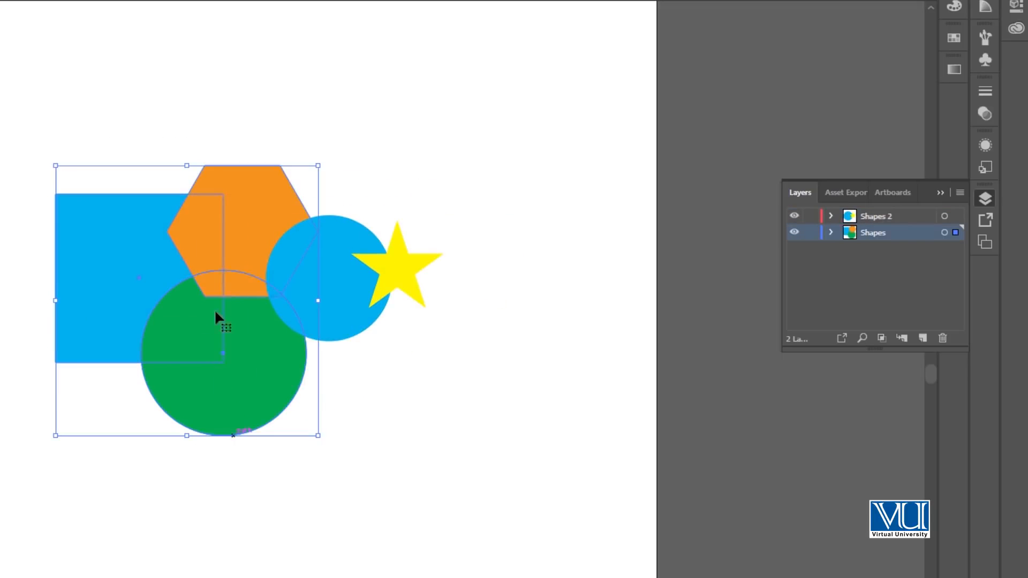
{"action": "left_click_drag", "start_coordinate": [211, 206], "coordinate": [140, 196]}
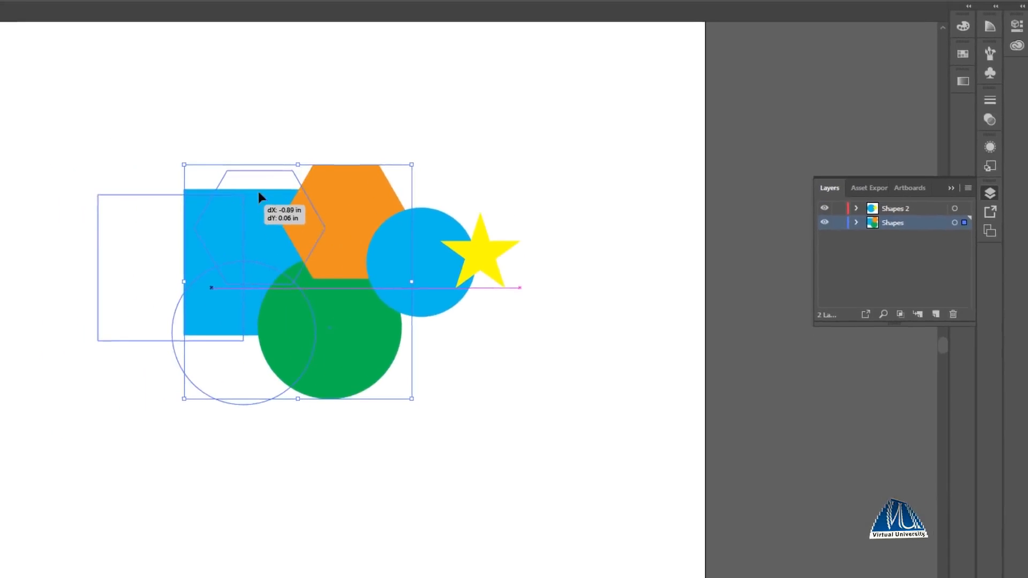
{"action": "left_click_drag", "start_coordinate": [258, 191], "coordinate": [247, 183]}
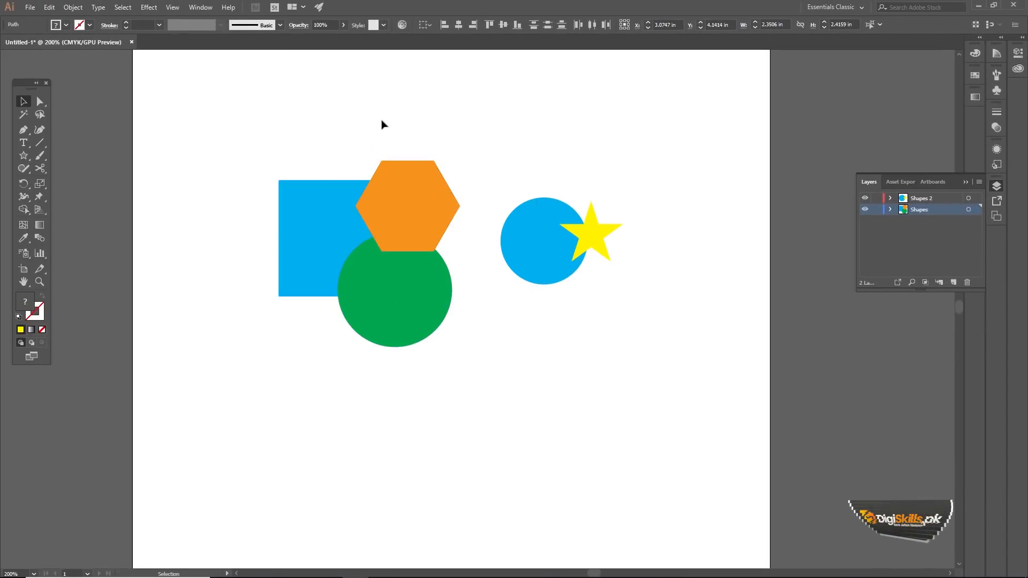
- Select all five shapes, move them together to about X 4.25 in, Y 4.38 in, and deselect
{"action": "left_click_drag", "start_coordinate": [320, 101], "coordinate": [654, 385]}
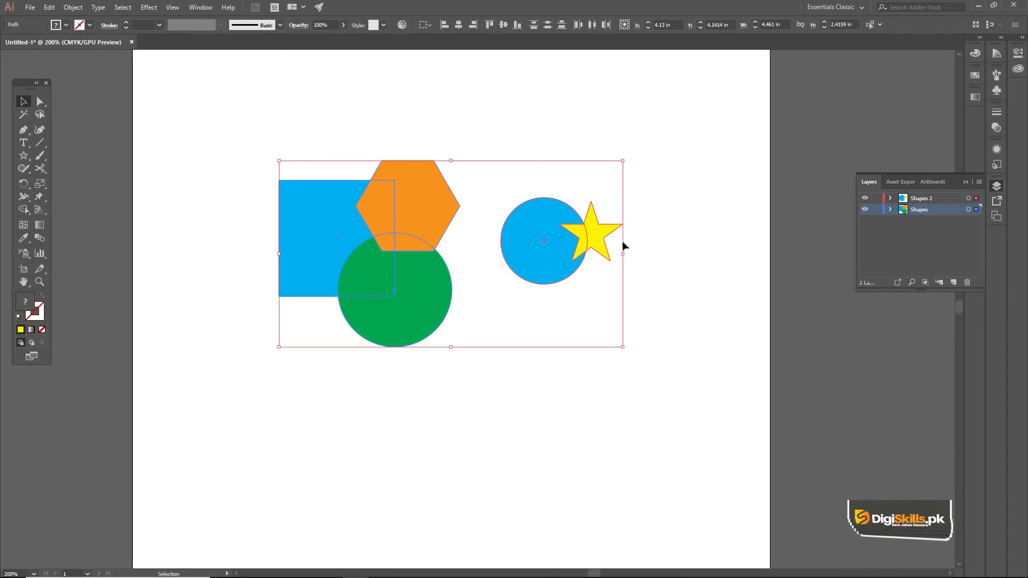
{"action": "left_click_drag", "start_coordinate": [450, 198], "coordinate": [442, 237]}
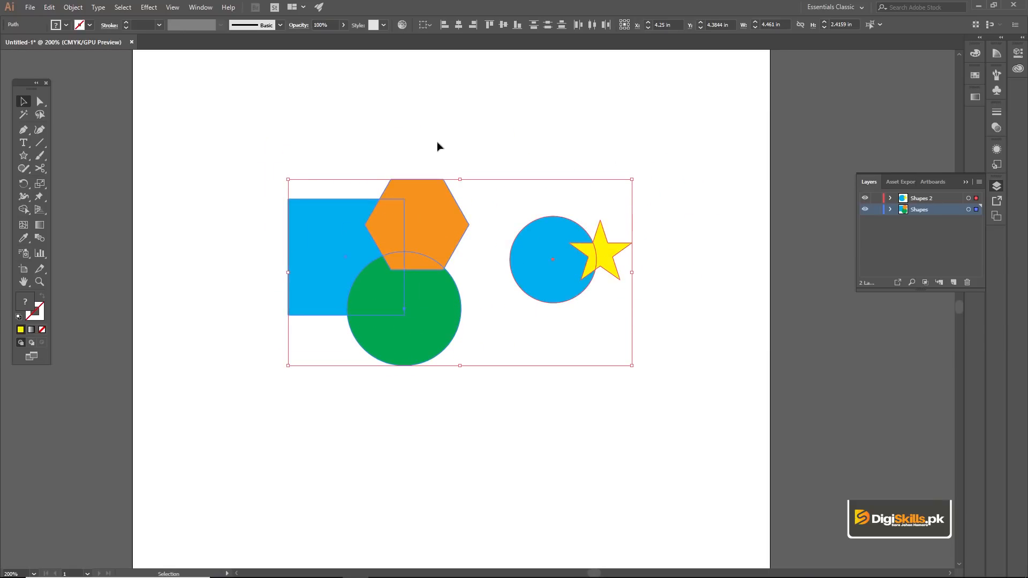
{"action": "left_click", "coordinate": [438, 142]}
- Spread the two groups farther apart, moving the circle and star right and the three other shapes up and left, and deselect
{"action": "left_click_drag", "start_coordinate": [646, 154], "coordinate": [552, 351]}
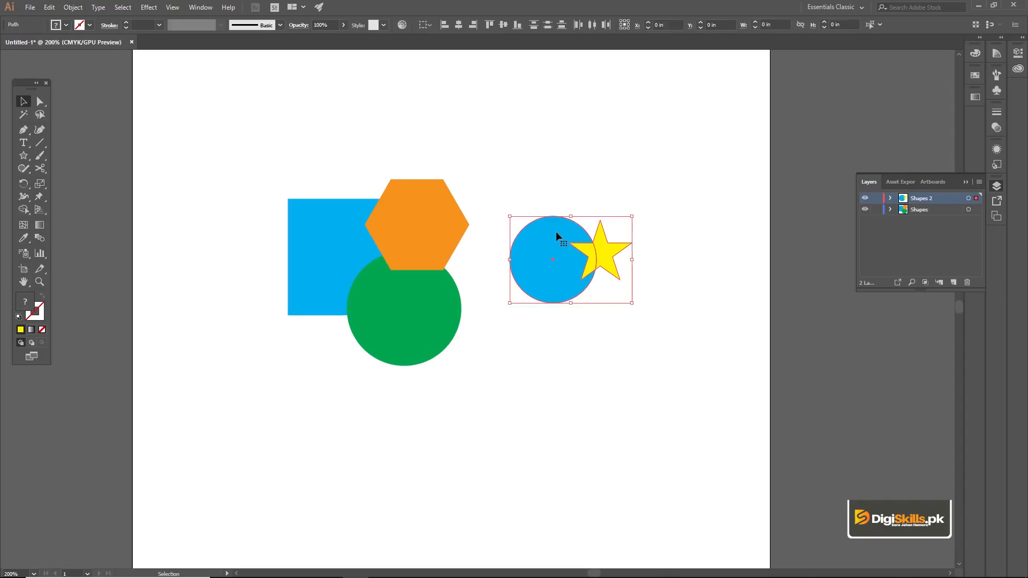
{"action": "left_click_drag", "start_coordinate": [555, 231], "coordinate": [599, 242]}
{"action": "left_click_drag", "start_coordinate": [419, 223], "coordinate": [399, 207]}
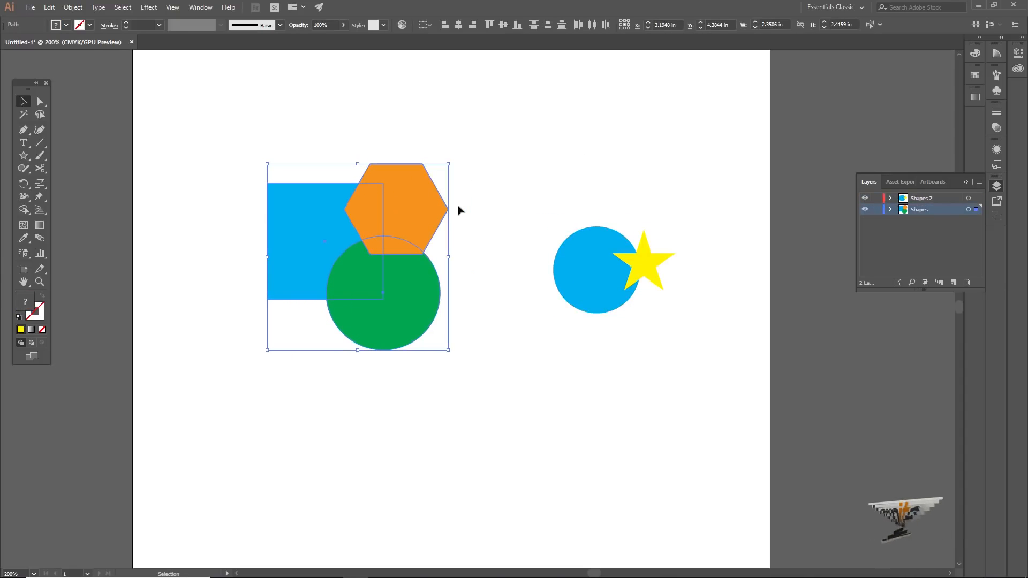
{"action": "left_click", "coordinate": [473, 181]}
- Expand the Shapes 2 and Shapes layers and select the star and blue circle entries listed under Shapes 2
{"action": "left_click", "coordinate": [887, 201]}
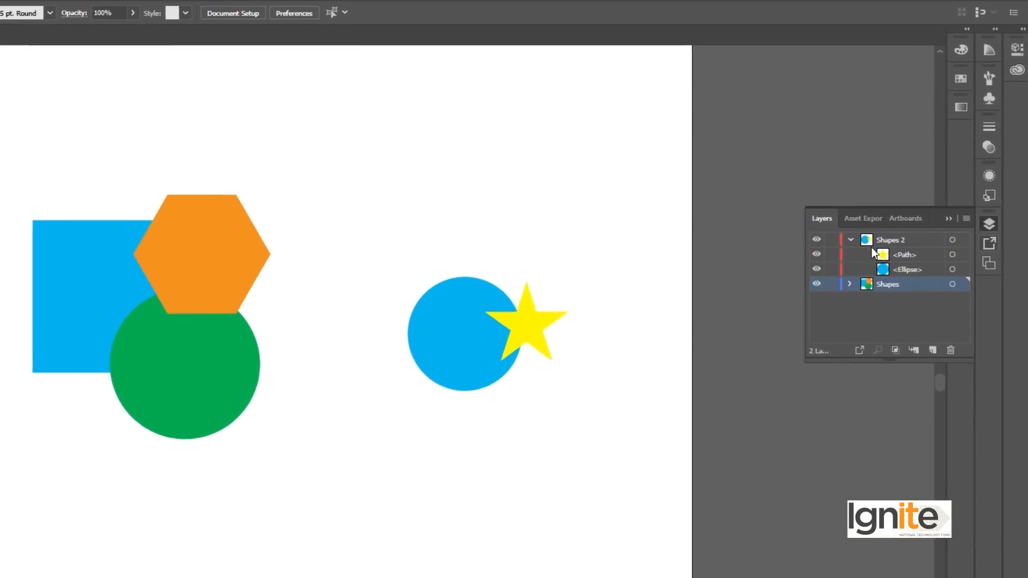
{"action": "left_click", "coordinate": [845, 290]}
{"action": "left_click", "coordinate": [894, 259]}
{"action": "left_click", "coordinate": [895, 271]}
{"action": "left_click", "coordinate": [896, 261]}
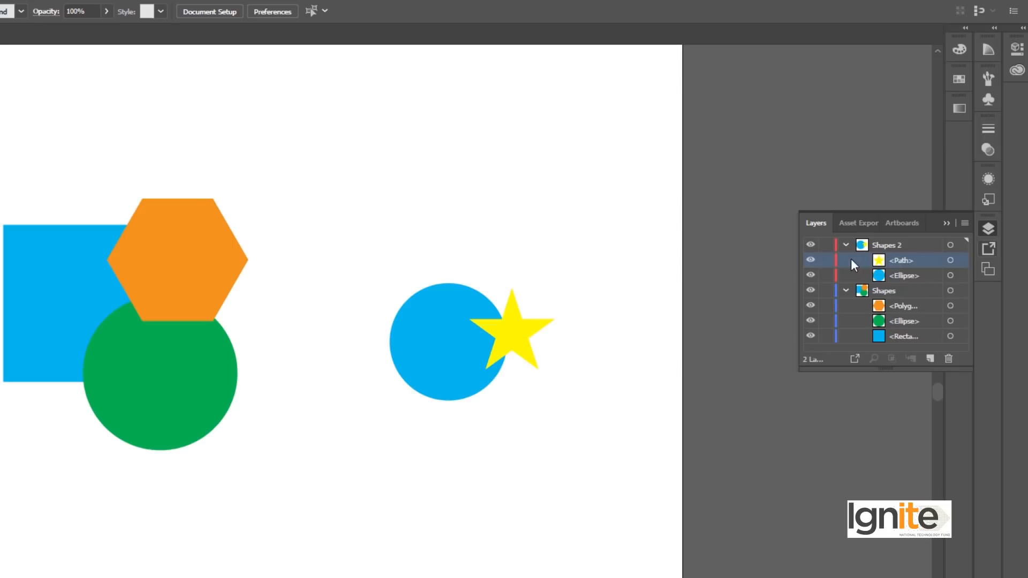
- Hide the star and the blue circle individually within Shapes 2 and show both again
{"action": "left_click", "coordinate": [810, 261]}
{"action": "left_click", "coordinate": [811, 276]}
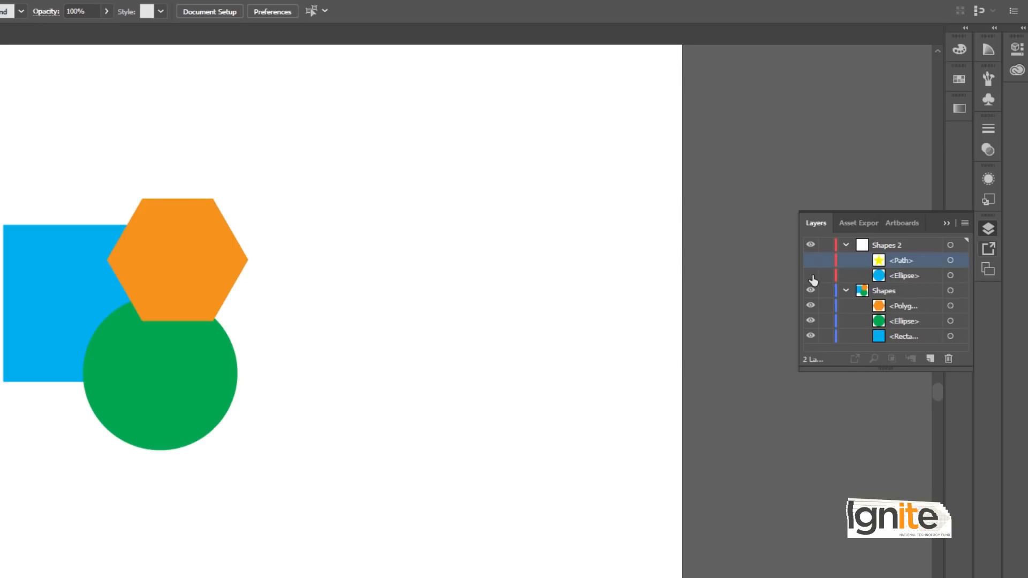
{"action": "left_click", "coordinate": [811, 275]}
{"action": "left_click", "coordinate": [810, 261]}
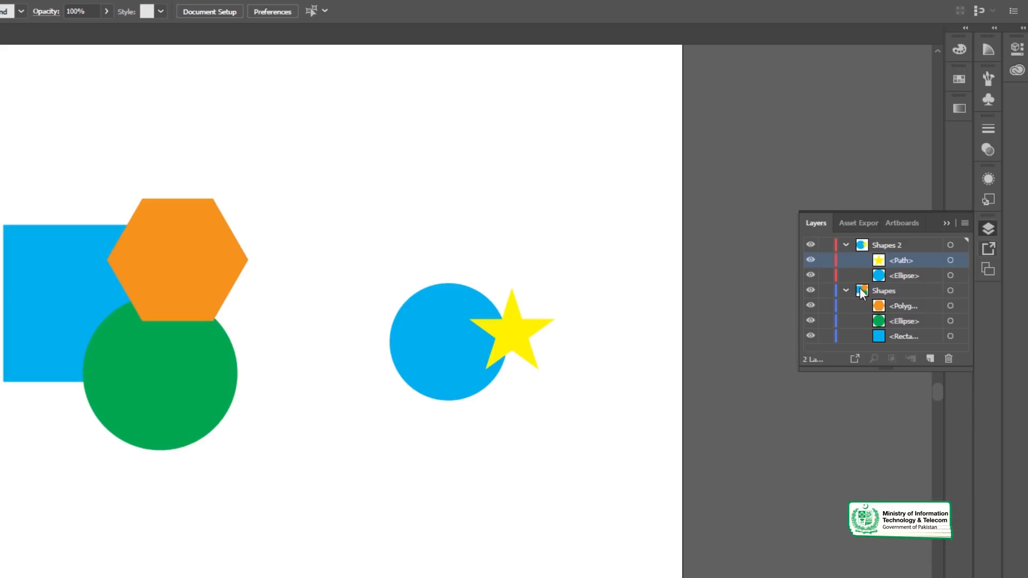
- Toggle the visibility of the polygon in the Shapes layer, and collapse both layers
{"action": "left_click", "coordinate": [880, 306]}
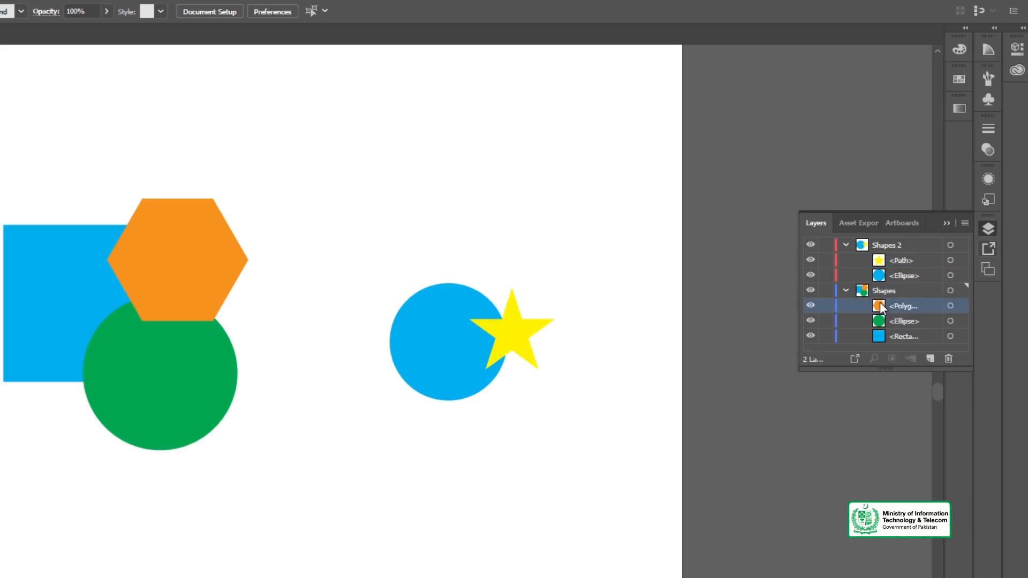
{"action": "left_click", "coordinate": [811, 308]}
{"action": "left_click", "coordinate": [846, 290]}
{"action": "left_click", "coordinate": [846, 245]}
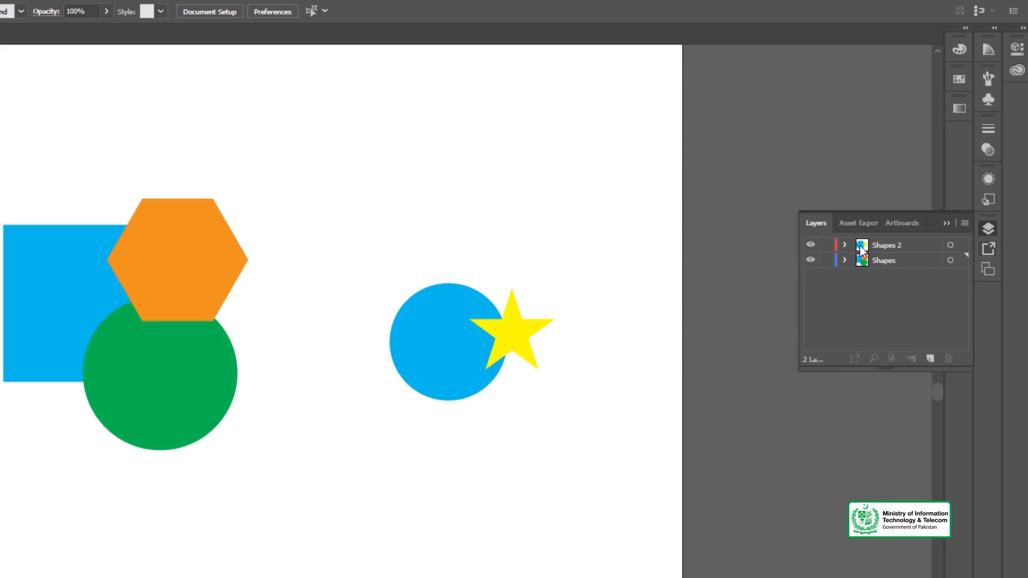
- Delete the Shapes 2 layer together with the artwork it contains
{"action": "left_click", "coordinate": [869, 245]}
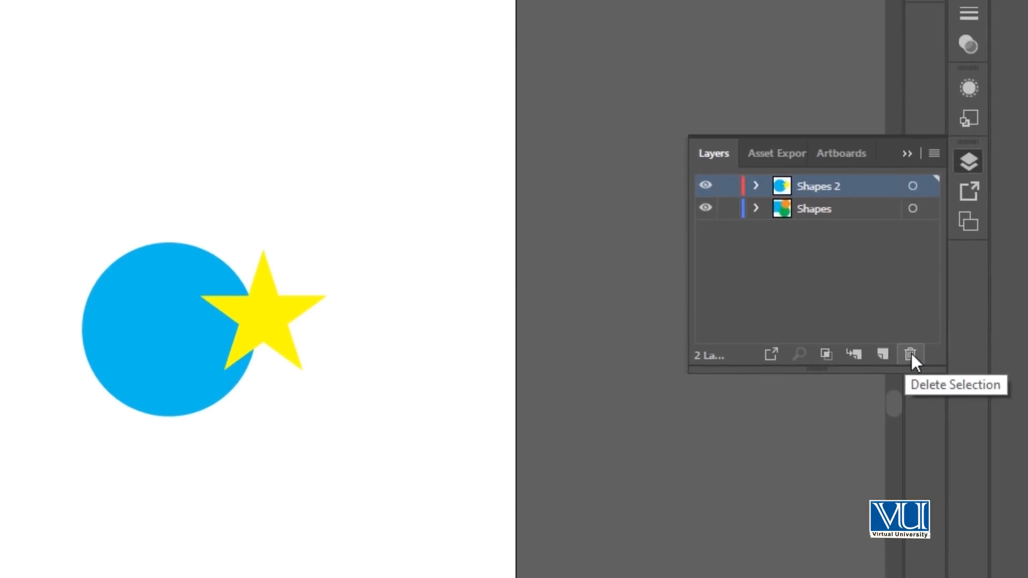
{"action": "left_click", "coordinate": [911, 354]}
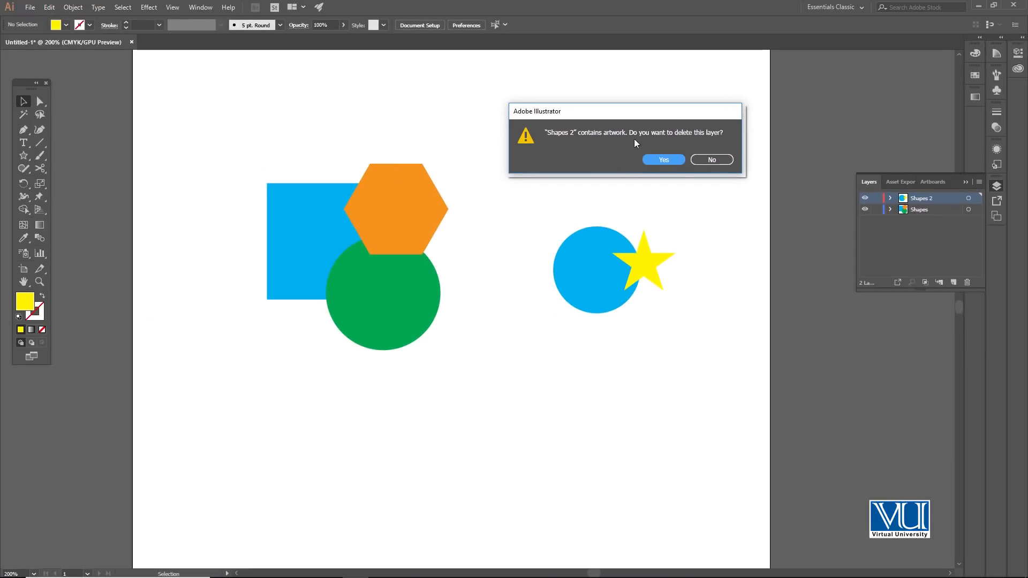
{"action": "left_click", "coordinate": [666, 160]}
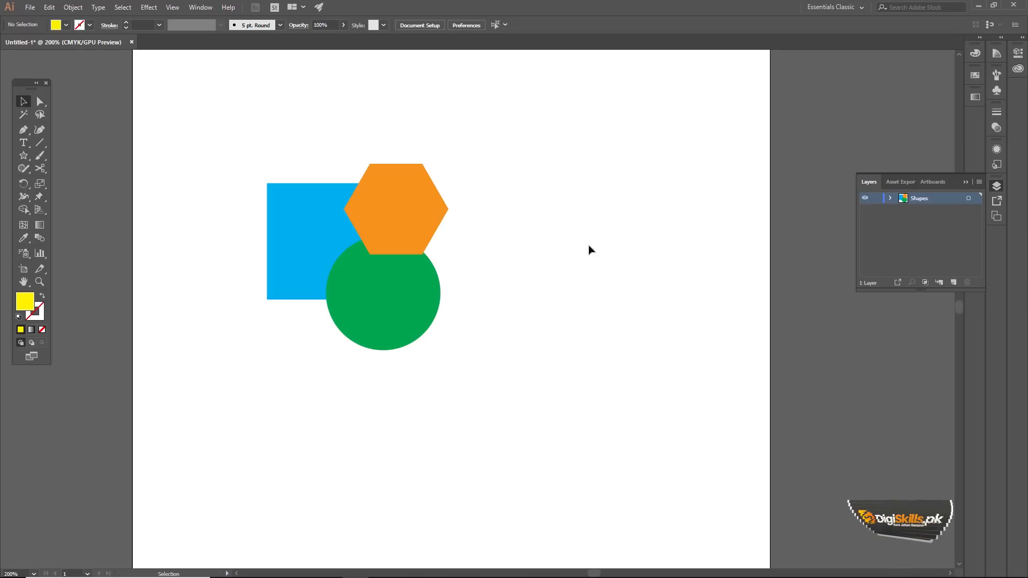
- Spread the remaining shapes apart, moving the polygon and the green circle right of the blue rectangle, with the circle at about X 6.22 in, Y 4.79 in
{"action": "left_click_drag", "start_coordinate": [308, 137], "coordinate": [499, 385]}
{"action": "left_click_drag", "start_coordinate": [411, 188], "coordinate": [632, 219]}
{"action": "left_click_drag", "start_coordinate": [469, 303], "coordinate": [653, 304]}
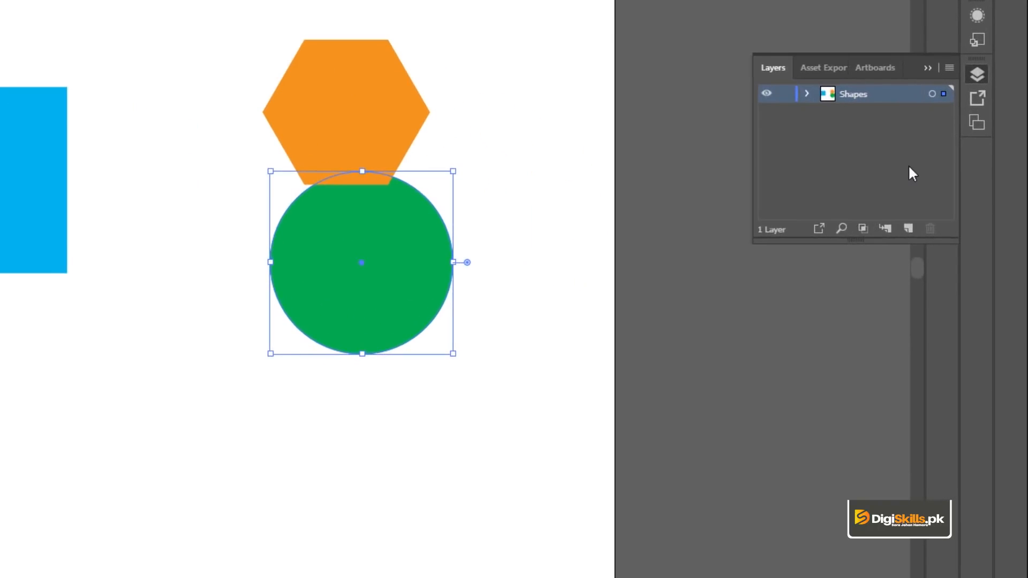
- Create a new layer above Shapes with its layer color set to Green, keeping the default name
{"action": "left_click", "coordinate": [950, 68]}
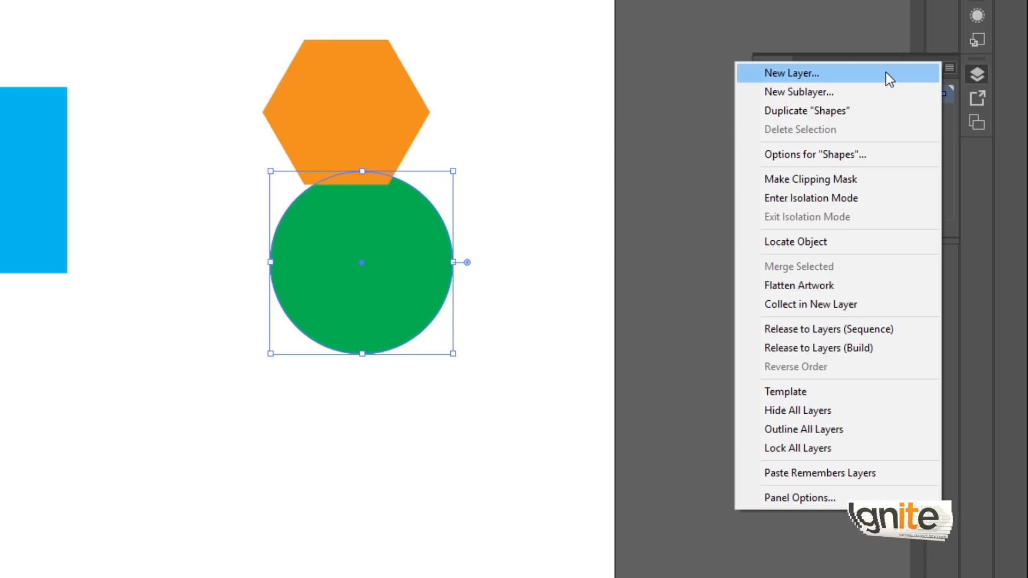
{"action": "left_click", "coordinate": [885, 71]}
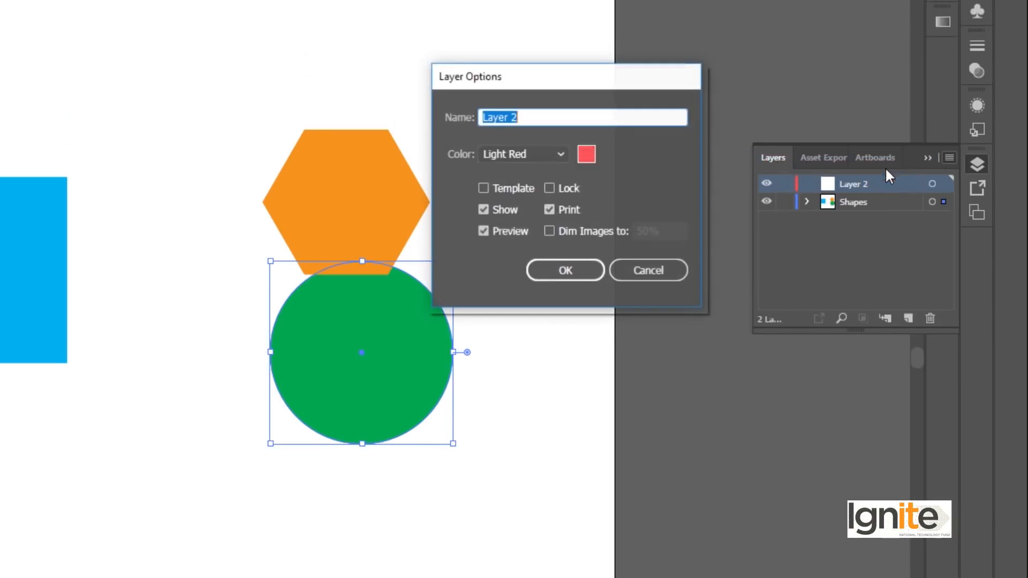
{"action": "left_click_drag", "start_coordinate": [632, 79], "coordinate": [670, 36]}
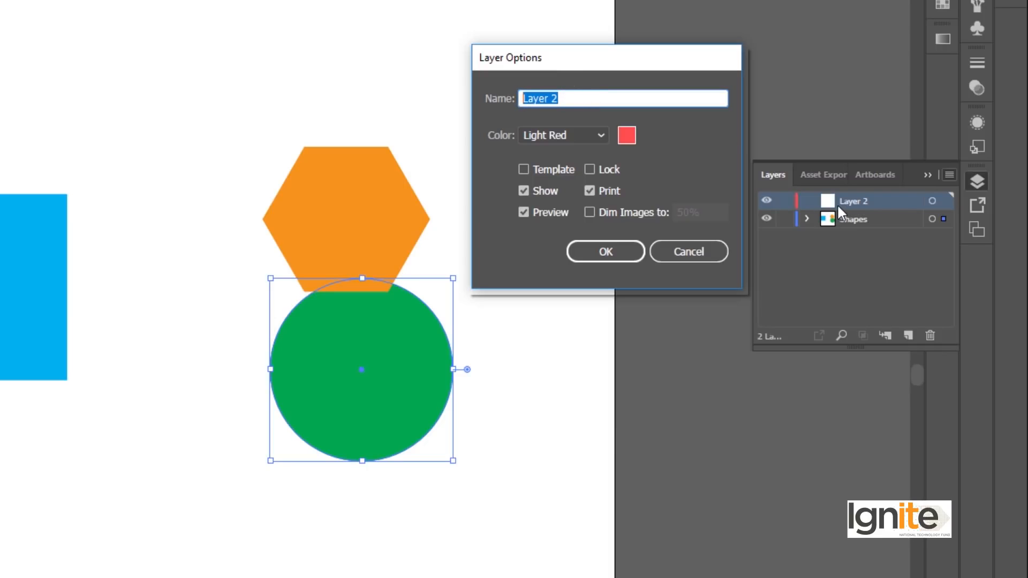
{"action": "left_click", "coordinate": [547, 136]}
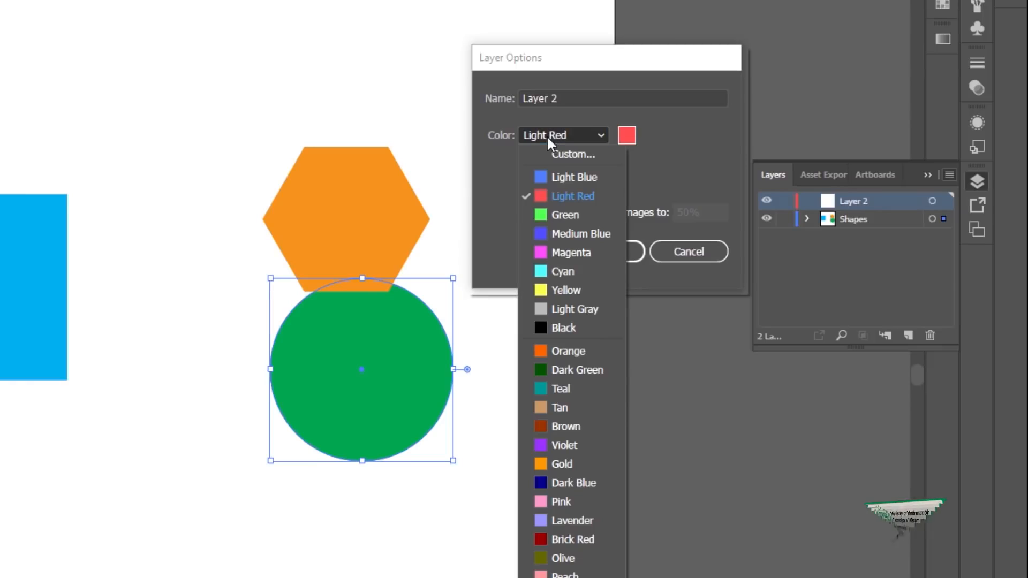
{"action": "left_click", "coordinate": [561, 216]}
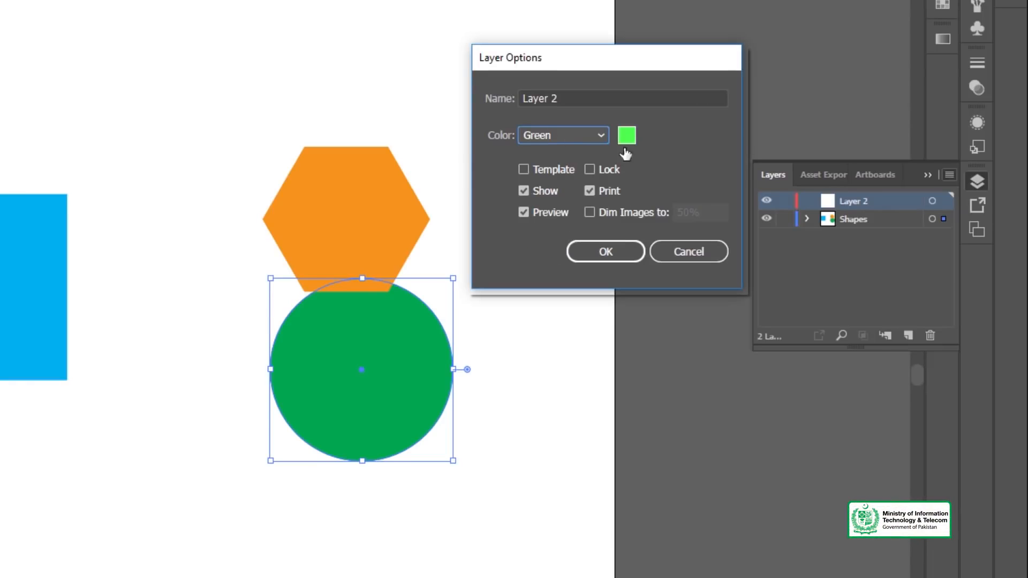
{"action": "left_click", "coordinate": [610, 251]}
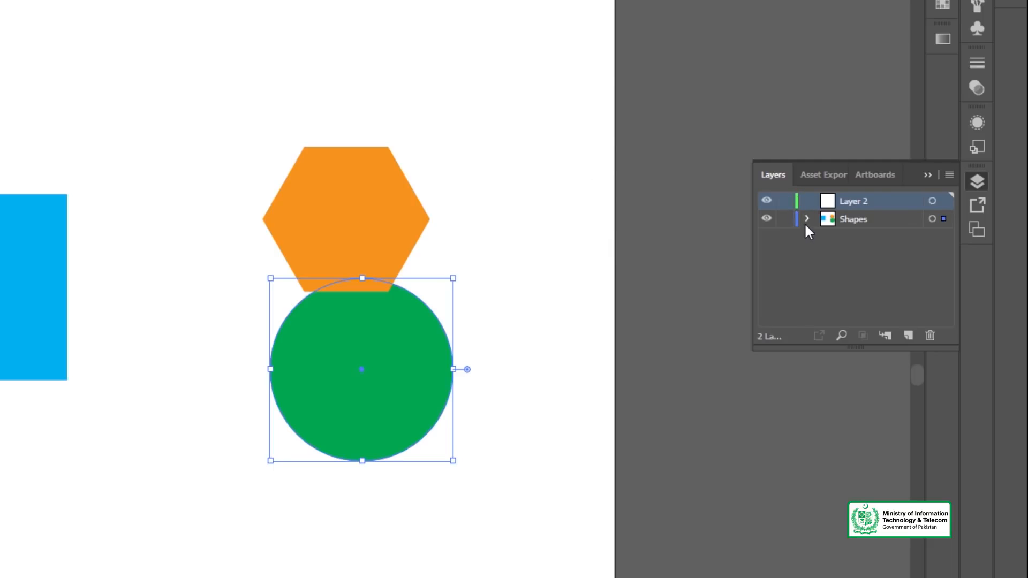
- Draw a green star about 0.95 in wide on Layer 2, above the blue rectangle
{"action": "left_click", "coordinate": [841, 218]}
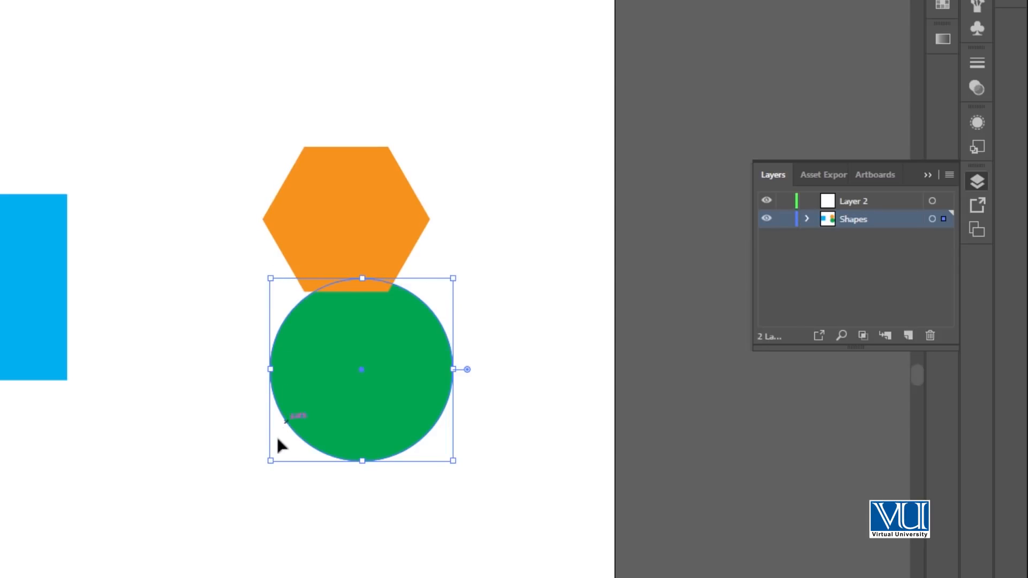
{"action": "left_click", "coordinate": [853, 202]}
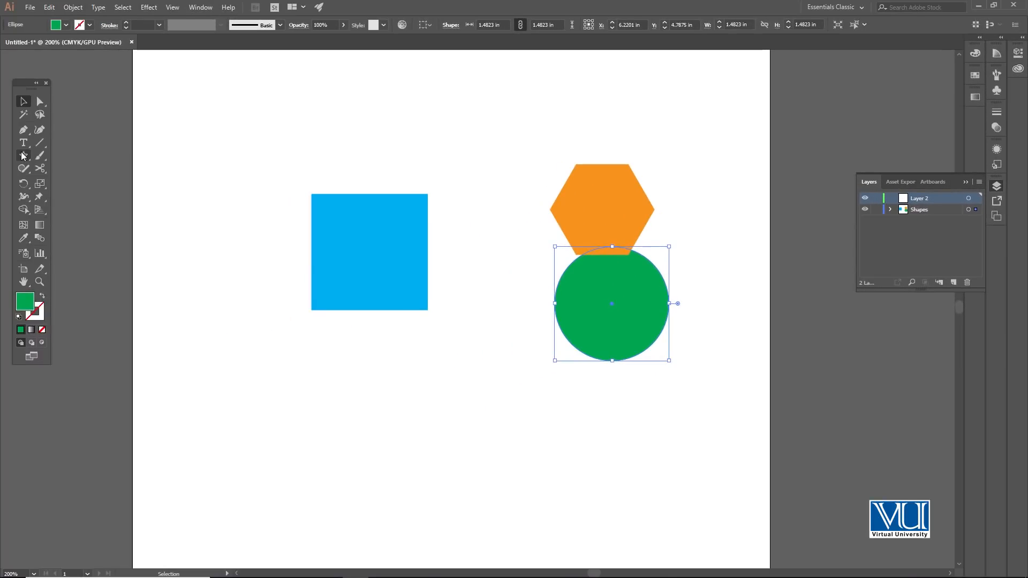
{"action": "left_click", "coordinate": [23, 156]}
{"action": "left_click_drag", "start_coordinate": [189, 140], "coordinate": [434, 139]}
{"action": "key", "text": "v"}
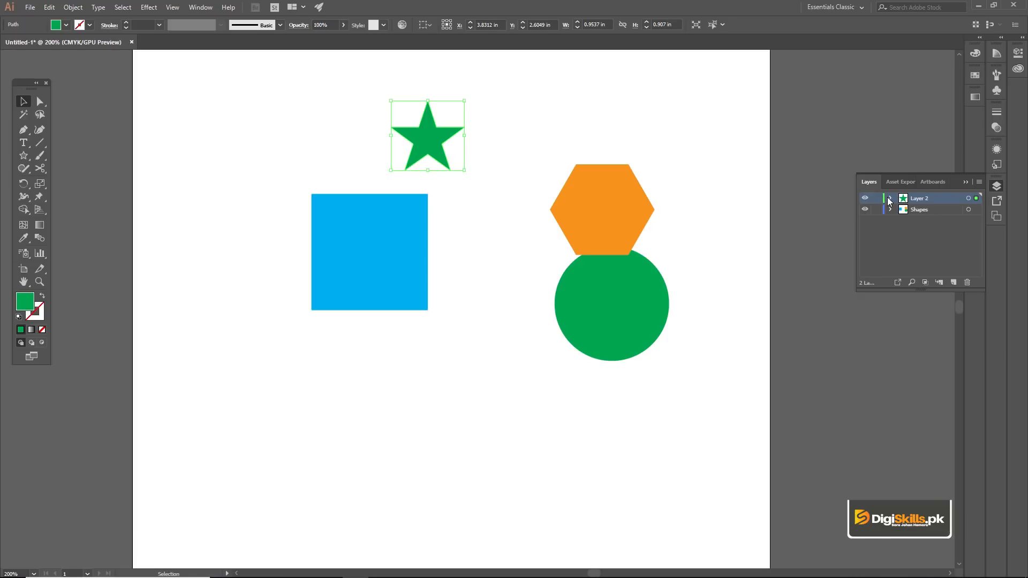
- Move the green star down between the blue rectangle and the polygon, and select the green circle
{"action": "left_click", "coordinate": [424, 86]}
{"action": "left_click", "coordinate": [437, 118]}
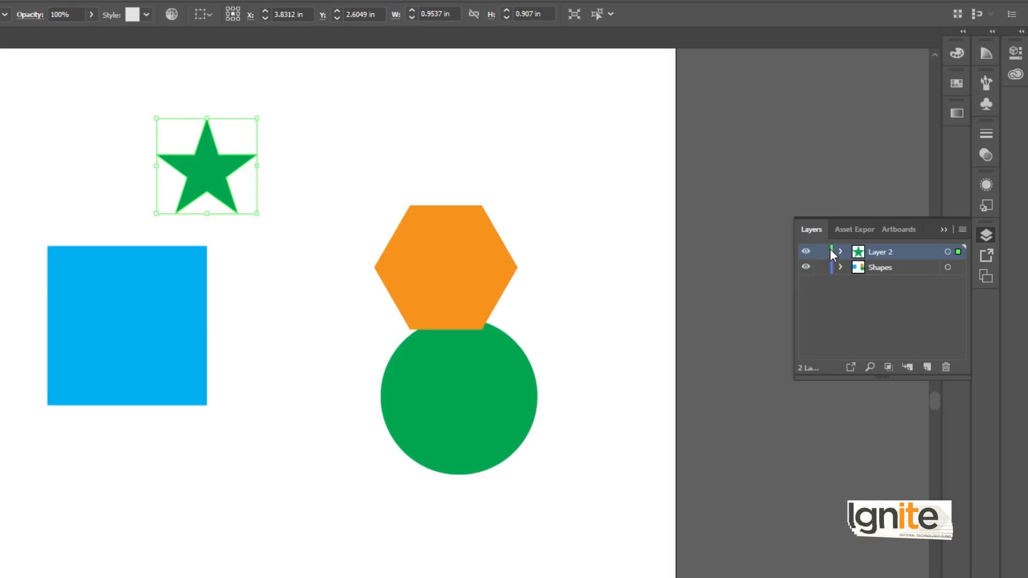
{"action": "left_click", "coordinate": [307, 137]}
{"action": "left_click", "coordinate": [219, 160]}
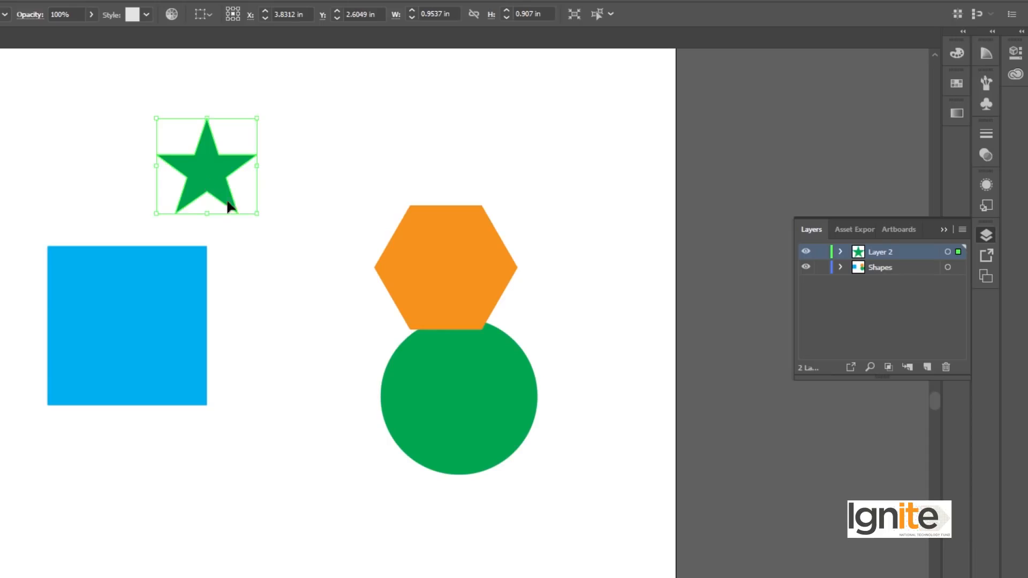
{"action": "left_click_drag", "start_coordinate": [227, 202], "coordinate": [311, 321]}
{"action": "left_click", "coordinate": [400, 375]}
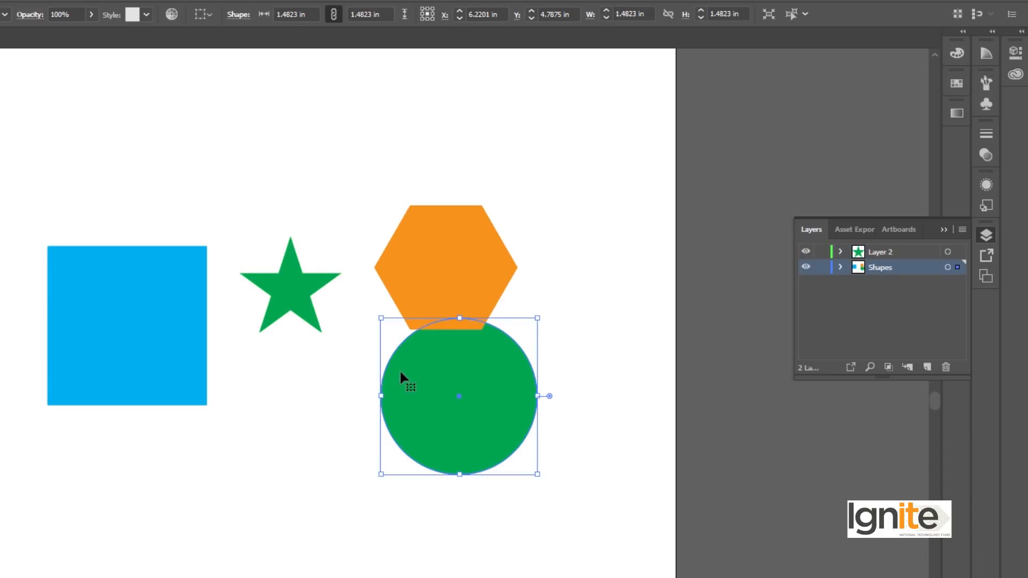
- Delete the blue rectangle, the green star and the orange polygon
{"action": "left_click", "coordinate": [280, 98]}
{"action": "left_click_drag", "start_coordinate": [341, 426], "coordinate": [342, 426]}
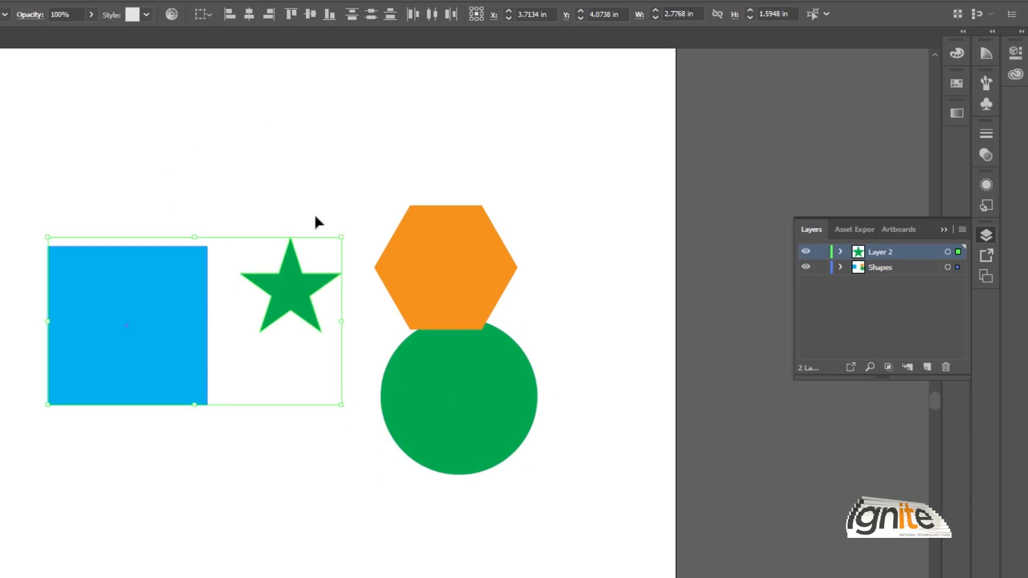
{"action": "key", "text": "Delete"}
{"action": "left_click", "coordinate": [465, 270]}
{"action": "key", "text": "Delete"}
- Move the green circle to about X 4.03 in, Y 3.73 in, and delete the empty Layer 2
{"action": "left_click_drag", "start_coordinate": [468, 391], "coordinate": [237, 282]}
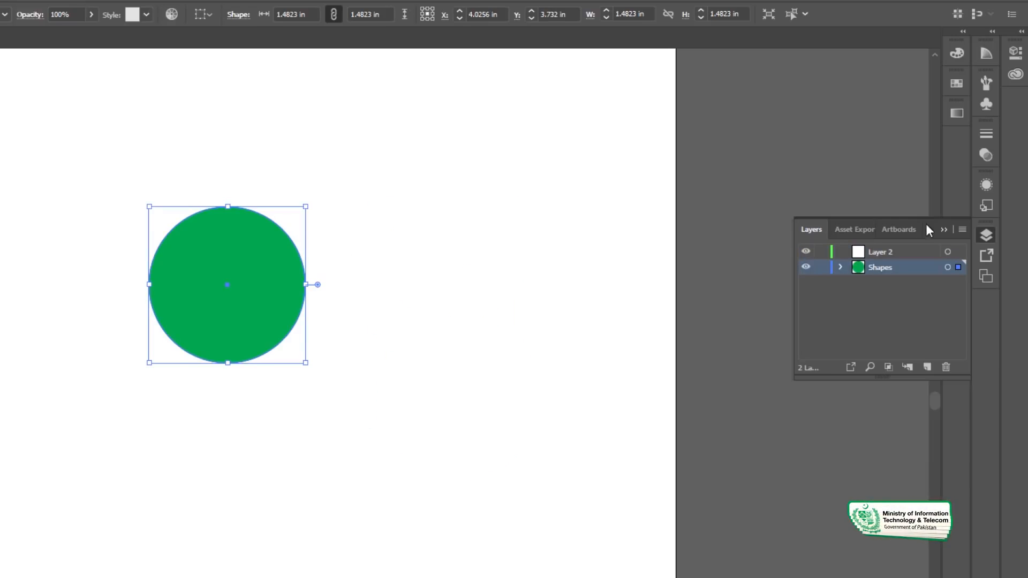
{"action": "left_click", "coordinate": [914, 252]}
{"action": "left_click", "coordinate": [946, 368]}
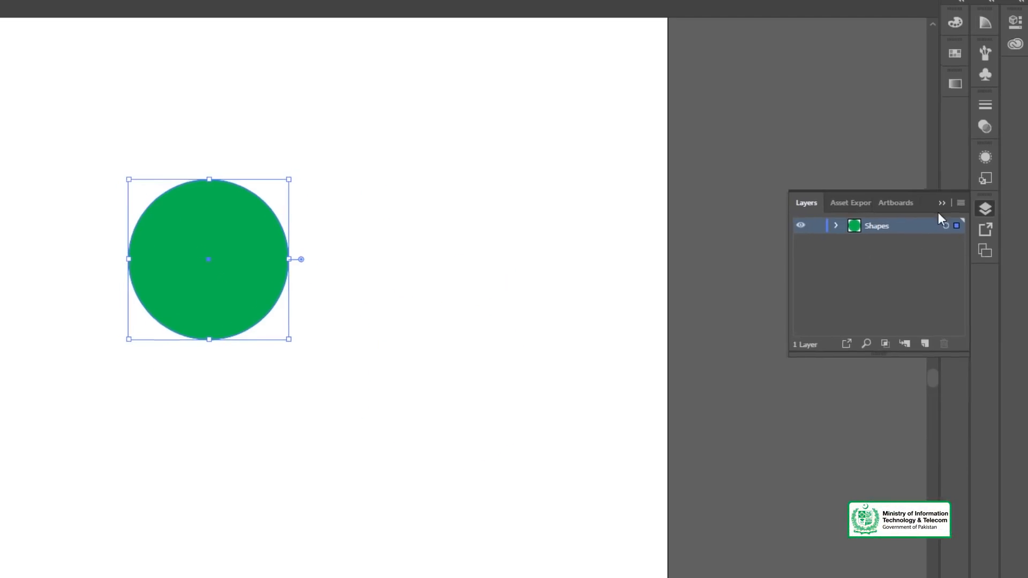
{"action": "left_click", "coordinate": [960, 203]}
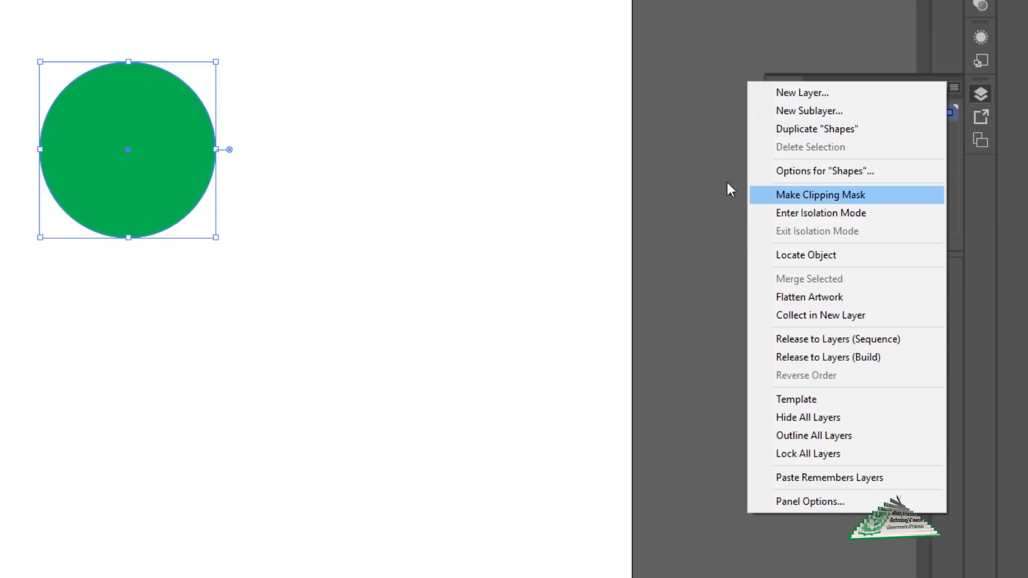
{"action": "left_click", "coordinate": [794, 202]}
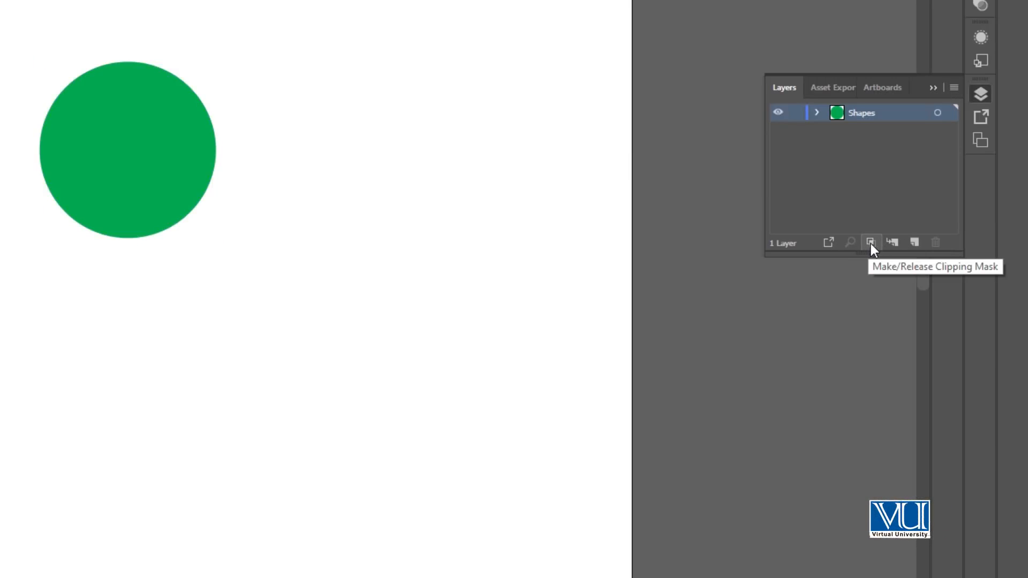
- Move the green circle slightly down and right and shrink it to about 0.95 in across
{"action": "left_click_drag", "start_coordinate": [158, 114], "coordinate": [179, 132]}
{"action": "left_click_drag", "start_coordinate": [237, 81], "coordinate": [205, 112]}
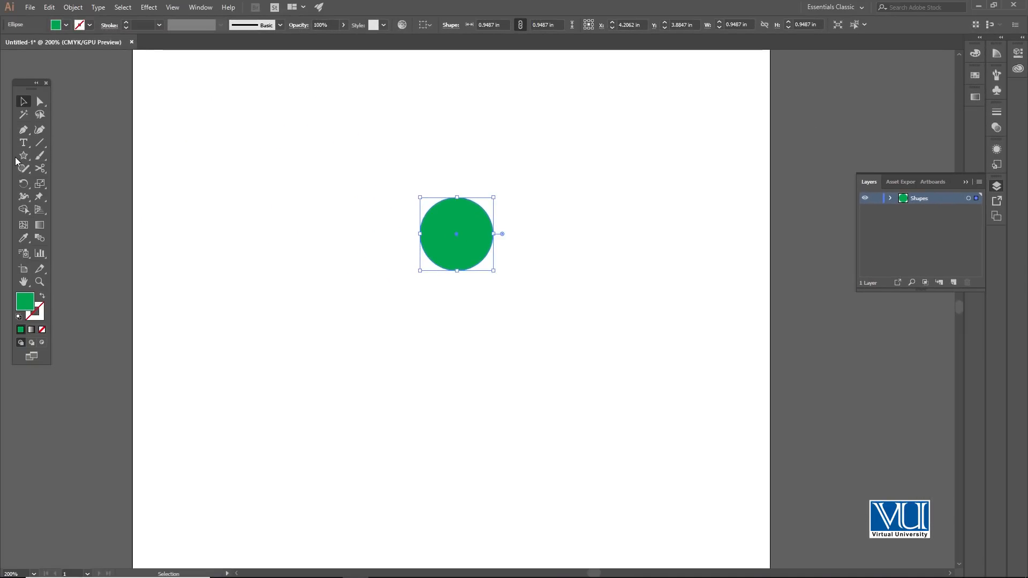
- Draw a square about 1.12 in wide overlapping the circle's upper part, fill it dark blue, and deselect
{"action": "left_click_drag", "start_coordinate": [17, 160], "coordinate": [46, 159]}
{"action": "mouse_move", "coordinate": [462, 169]}
{"action": "left_mouse_down"}
{"action": "mouse_move", "coordinate": [523, 230]}
{"action": "mouse_move", "coordinate": [463, 167]}
{"action": "left_mouse_up"}
{"action": "key", "text": "v"}
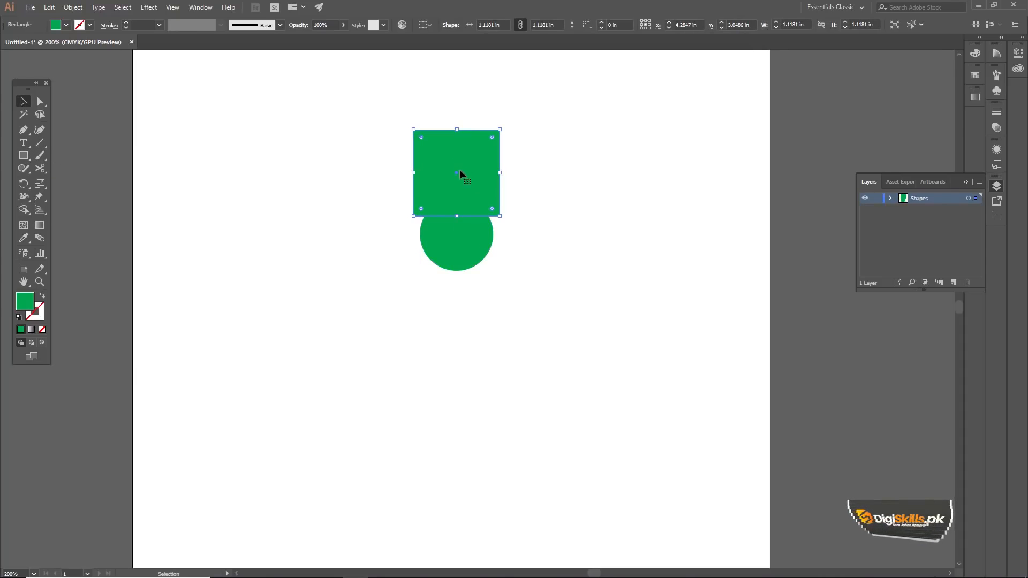
{"action": "left_click", "coordinate": [66, 24]}
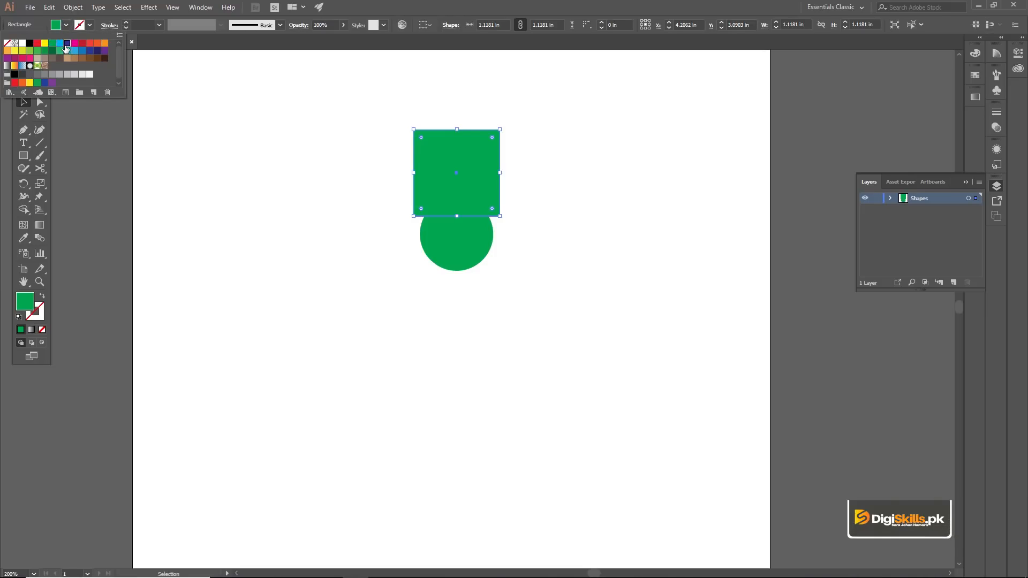
{"action": "left_click", "coordinate": [68, 50]}
{"action": "left_click", "coordinate": [262, 127]}
- Duplicate the dark blue square over the circle's lower part at about X 4.58 in, Y 4.47 in, and fill the copy with magenta
{"action": "left_click_drag", "start_coordinate": [446, 193], "coordinate": [491, 281]}
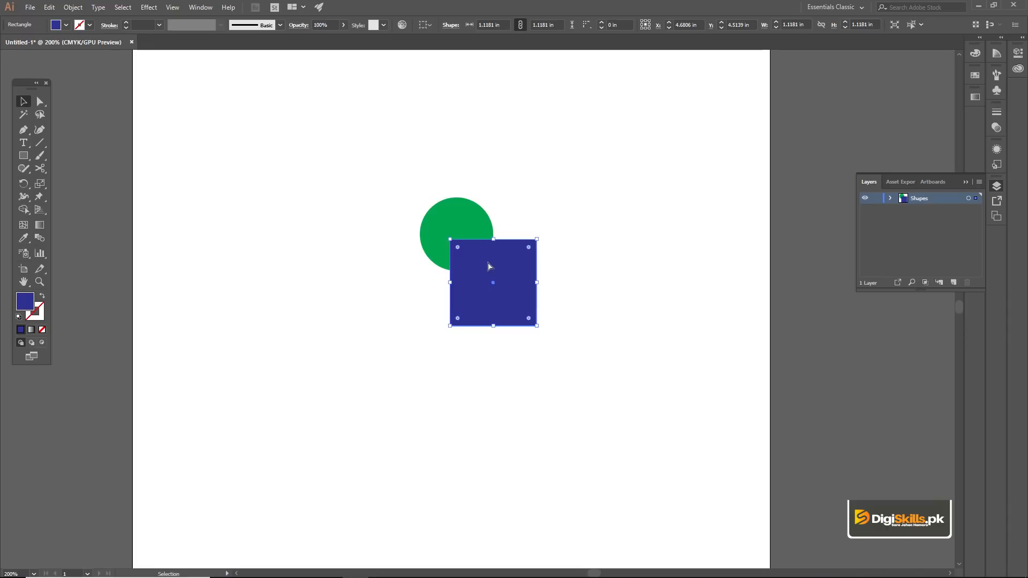
{"action": "key", "text": "ctrl+z"}
{"action": "left_click_drag", "start_coordinate": [475, 188], "coordinate": [504, 294]}
{"action": "left_click", "coordinate": [66, 24]}
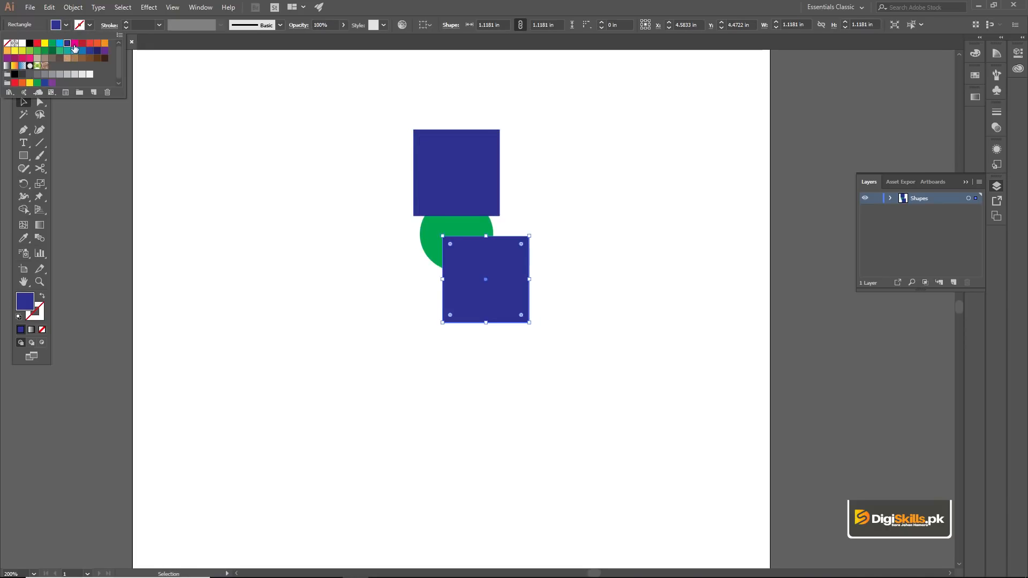
{"action": "left_click", "coordinate": [74, 44]}
{"action": "double_click", "coordinate": [425, 231]}
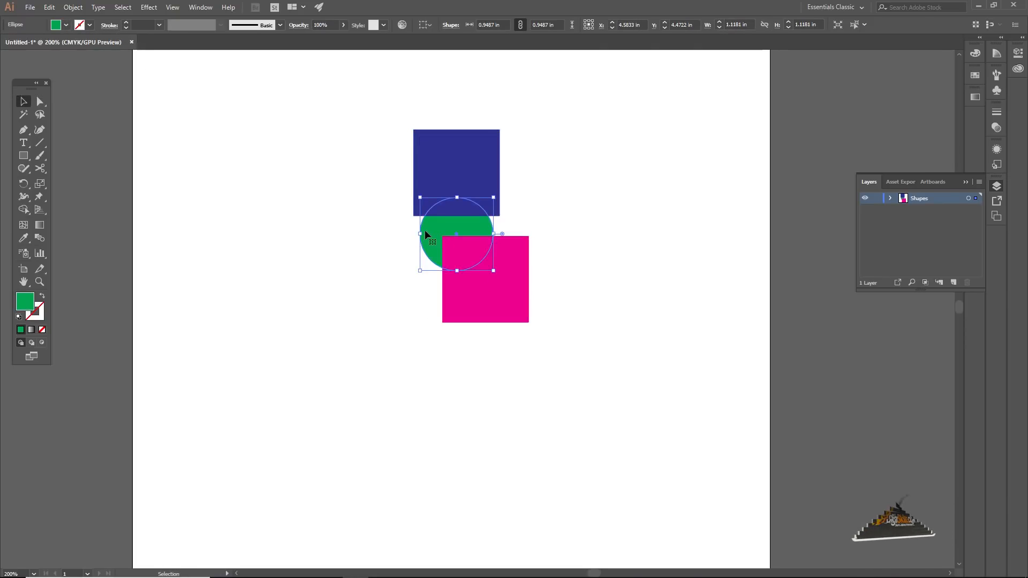
{"action": "left_click", "coordinate": [411, 235]}
{"action": "left_click", "coordinate": [440, 236]}
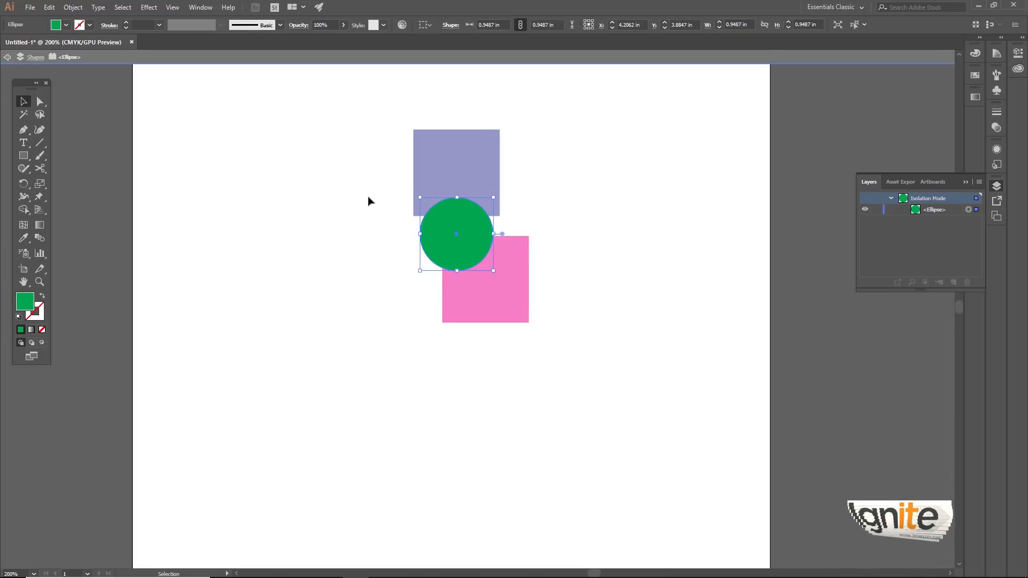
{"action": "double_click", "coordinate": [368, 197]}
- Duplicate the green circle to about X 3.80 in, Y 4.64 in, fill the copy with brown, and deselect it
{"action": "left_click", "coordinate": [430, 236]}
{"action": "left_click_drag", "start_coordinate": [430, 236], "coordinate": [410, 304]}
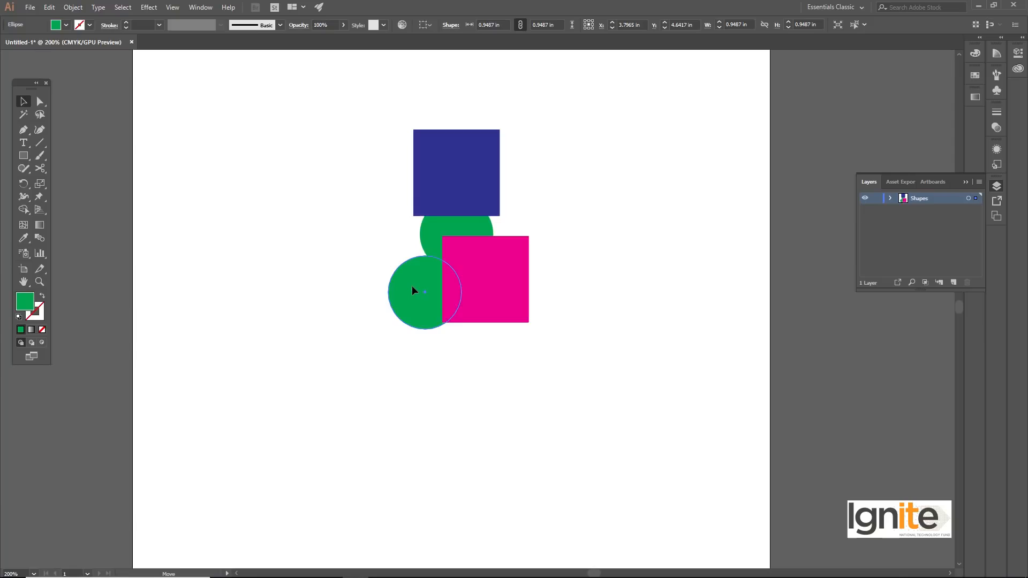
{"action": "left_click", "coordinate": [66, 25]}
{"action": "left_click", "coordinate": [75, 64]}
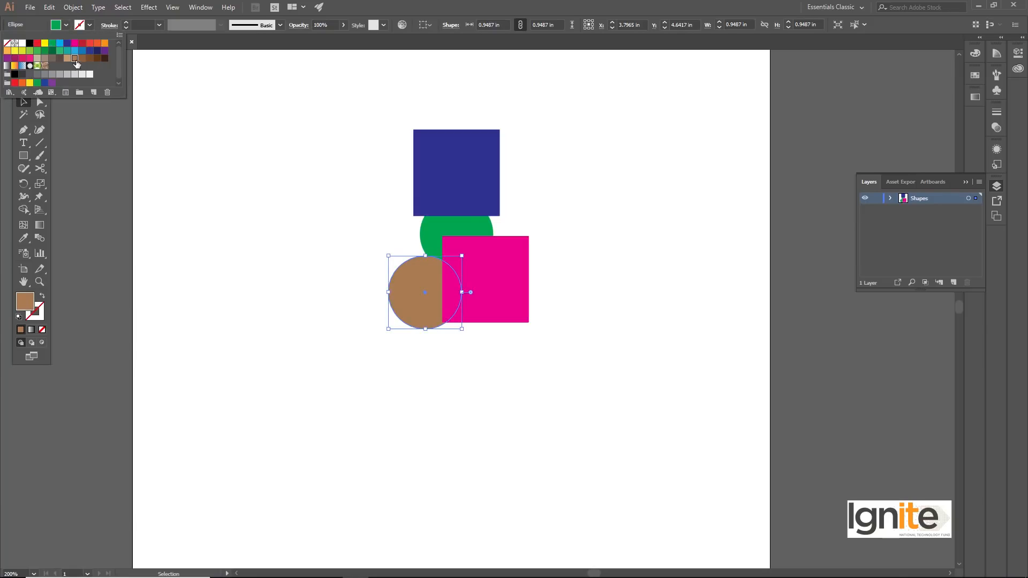
{"action": "left_click", "coordinate": [317, 208]}
{"action": "left_click", "coordinate": [310, 210]}
- Duplicate the brown circle up and to the left, fill the copy with grey-brown, and deselect it
{"action": "left_click_drag", "start_coordinate": [402, 258], "coordinate": [371, 205]}
{"action": "left_click", "coordinate": [58, 26]}
{"action": "left_click", "coordinate": [41, 64]}
{"action": "left_click", "coordinate": [233, 96]}
{"action": "left_click", "coordinate": [378, 167]}
- Duplicate the dark blue square over the grey-brown circle at about X 3.20 in, fill the copy with dark red, and deselect it
{"action": "left_click", "coordinate": [463, 167]}
{"action": "left_click_drag", "start_coordinate": [464, 170], "coordinate": [394, 152]}
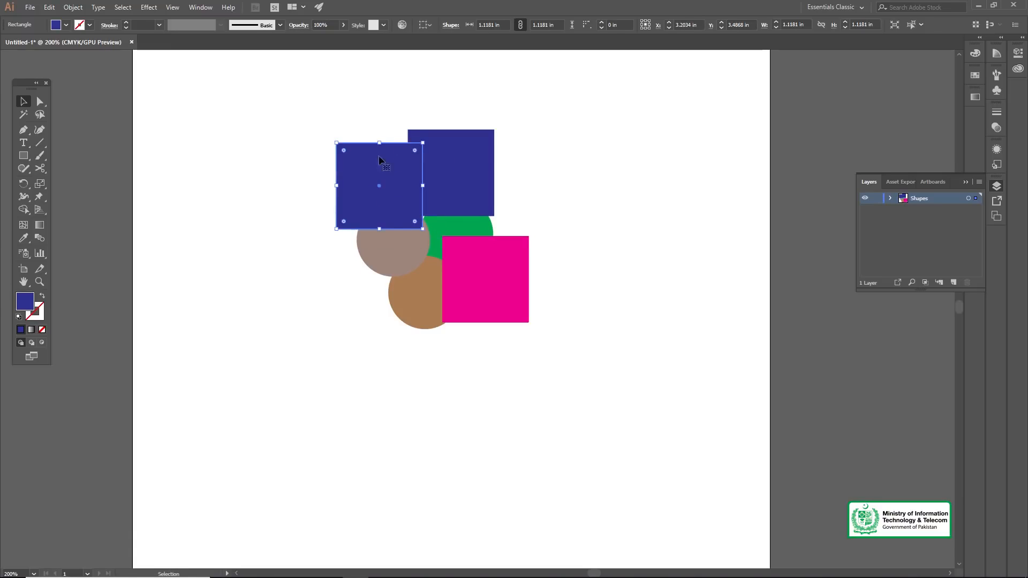
{"action": "left_click", "coordinate": [66, 24]}
{"action": "left_click", "coordinate": [82, 43]}
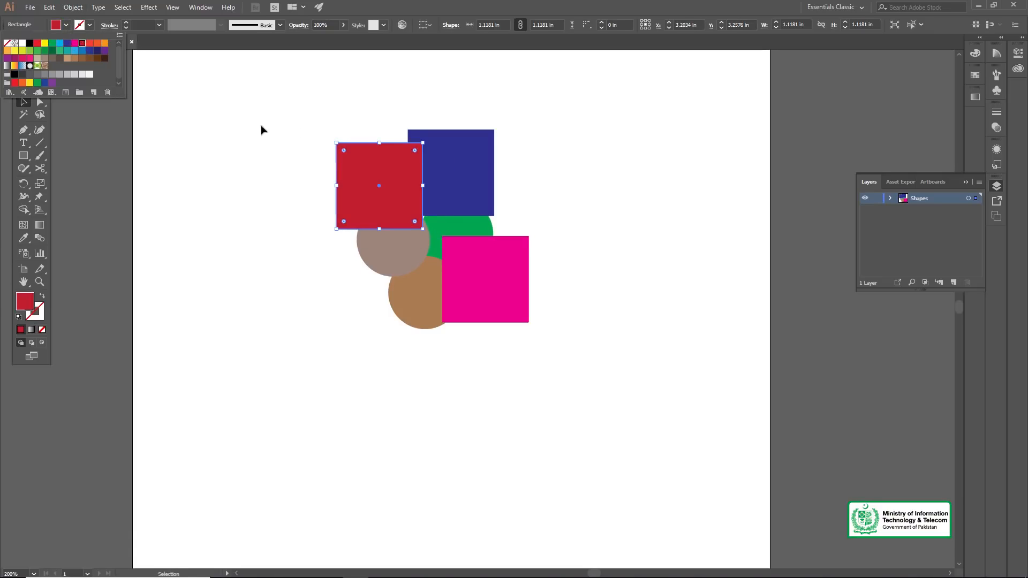
{"action": "left_click", "coordinate": [289, 113]}
- Scale all the coloured shapes up slightly as one selection and deselect them
{"action": "left_click_drag", "start_coordinate": [531, 354], "coordinate": [530, 350]}
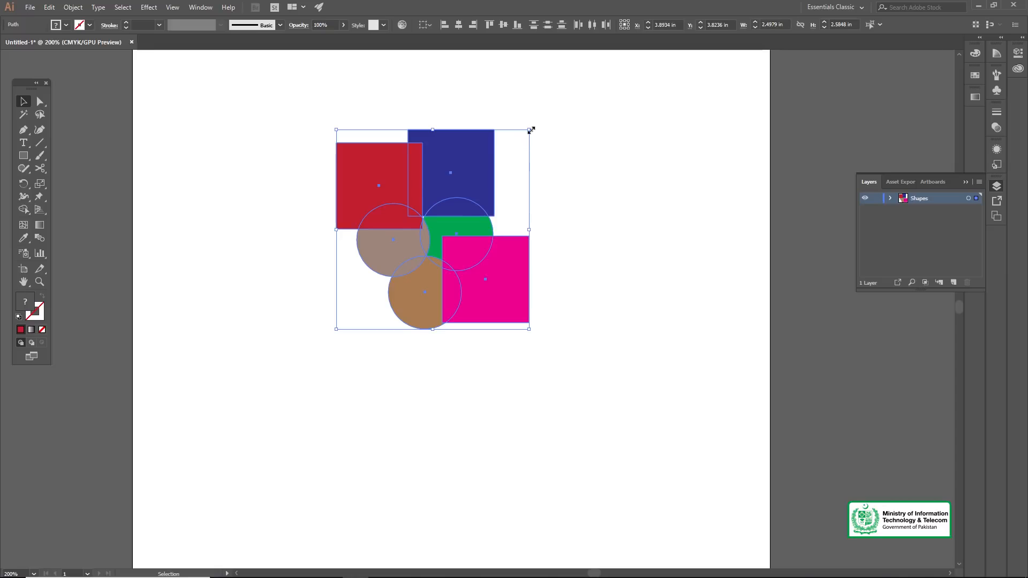
{"action": "left_click_drag", "start_coordinate": [531, 130], "coordinate": [541, 124]}
{"action": "left_click", "coordinate": [448, 92]}
{"action": "left_click_drag", "start_coordinate": [380, 154], "coordinate": [389, 151]}
{"action": "key", "text": "ctrl+a"}
{"action": "left_click", "coordinate": [329, 111]}
- Draw a dark red circle about 2.13 in across, place it over the coloured shapes, and enlarge it to cover most of them
{"action": "left_click", "coordinate": [24, 156]}
{"action": "left_click", "coordinate": [72, 181]}
{"action": "left_click_drag", "start_coordinate": [640, 223], "coordinate": [673, 288]}
{"action": "key", "text": "v"}
{"action": "left_click_drag", "start_coordinate": [603, 199], "coordinate": [417, 216]}
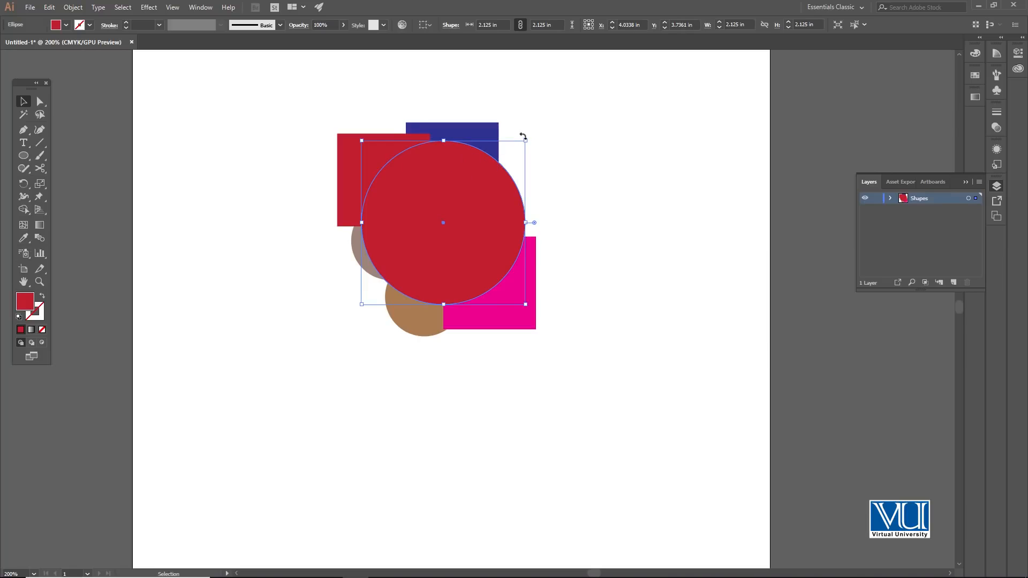
{"action": "left_click_drag", "start_coordinate": [525, 142], "coordinate": [544, 123]}
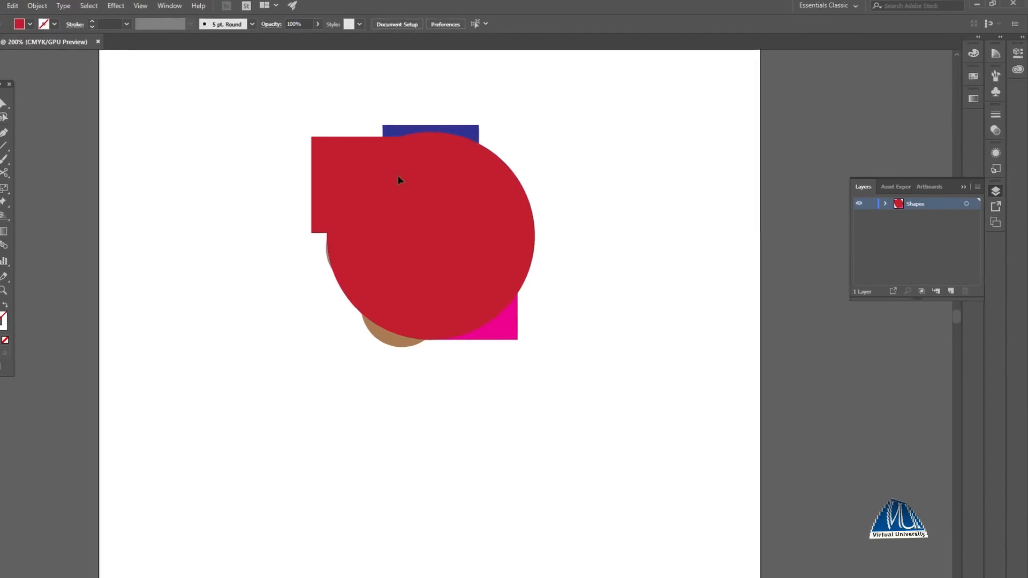
- Make a clipping mask from all the shapes using the large top circle, and expand the Shapes layer
{"action": "key", "text": "ctrl+a"}
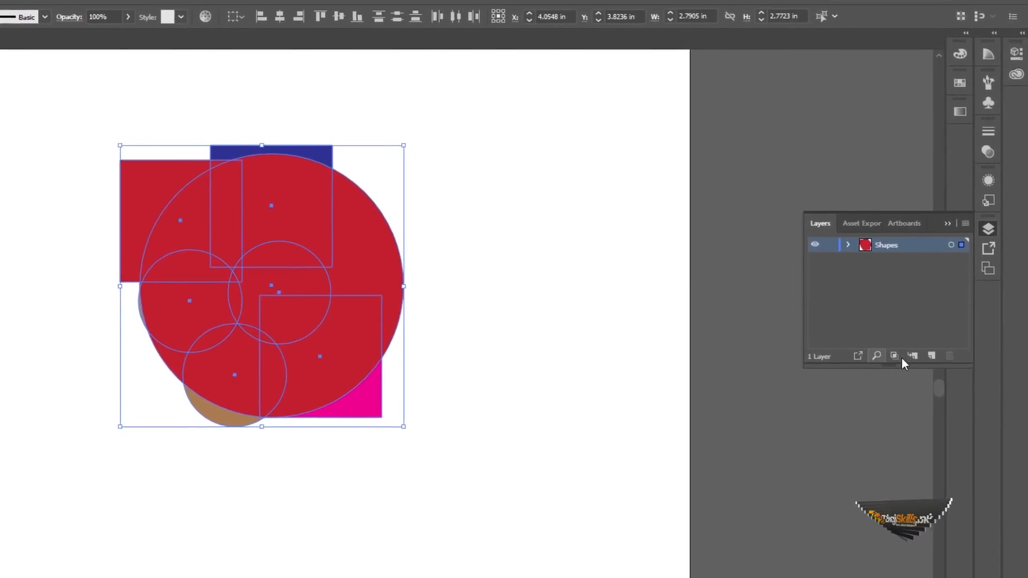
{"action": "left_click", "coordinate": [887, 374]}
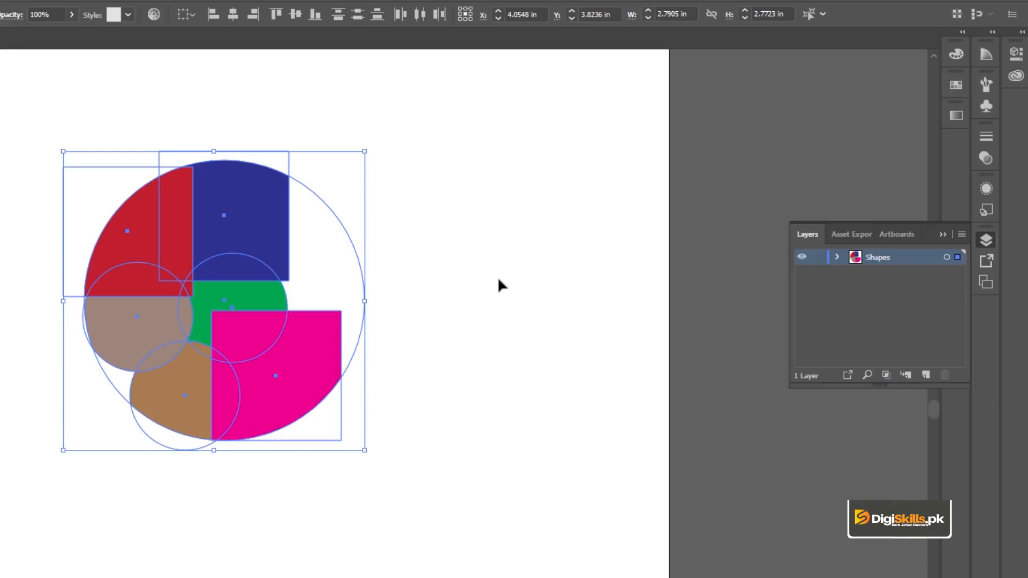
{"action": "left_click", "coordinate": [838, 257]}
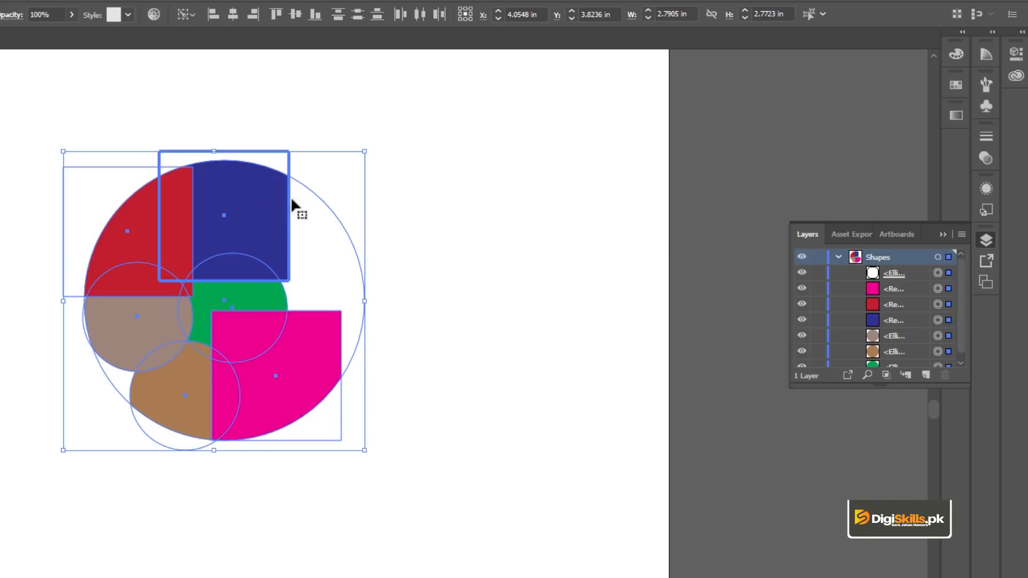
- Try to move all the masked shapes together to the right, and undo the move
{"action": "left_click_drag", "start_coordinate": [250, 187], "coordinate": [279, 193]}
{"action": "key", "text": "ctrl+z"}
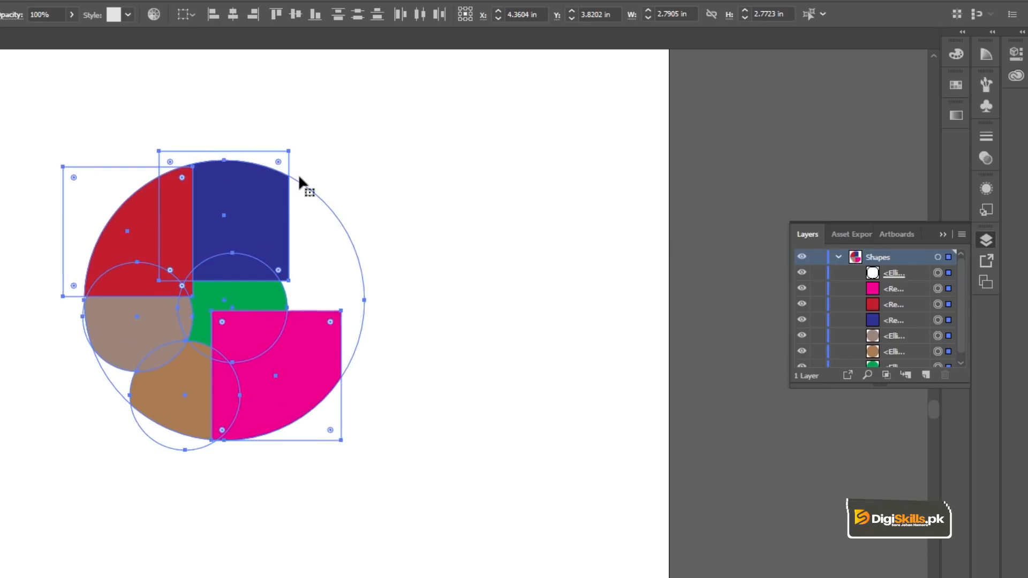
- Deselect everything, move the dark blue square to the right inside the mask, and make it slightly smaller
{"action": "left_click", "coordinate": [287, 111]}
{"action": "left_click_drag", "start_coordinate": [252, 248], "coordinate": [300, 279]}
{"action": "left_click_drag", "start_coordinate": [348, 213], "coordinate": [268, 191]}
{"action": "left_click_drag", "start_coordinate": [293, 270], "coordinate": [306, 283]}
{"action": "left_click_drag", "start_coordinate": [286, 218], "coordinate": [272, 214]}
{"action": "left_click_drag", "start_coordinate": [306, 277], "coordinate": [313, 284]}
{"action": "left_click_drag", "start_coordinate": [298, 237], "coordinate": [307, 237]}
- Shrink the dark red square to about 0.82 in and move it beside the blue square at about X 3.52 in, Y 3.05 in
{"action": "left_click", "coordinate": [160, 229]}
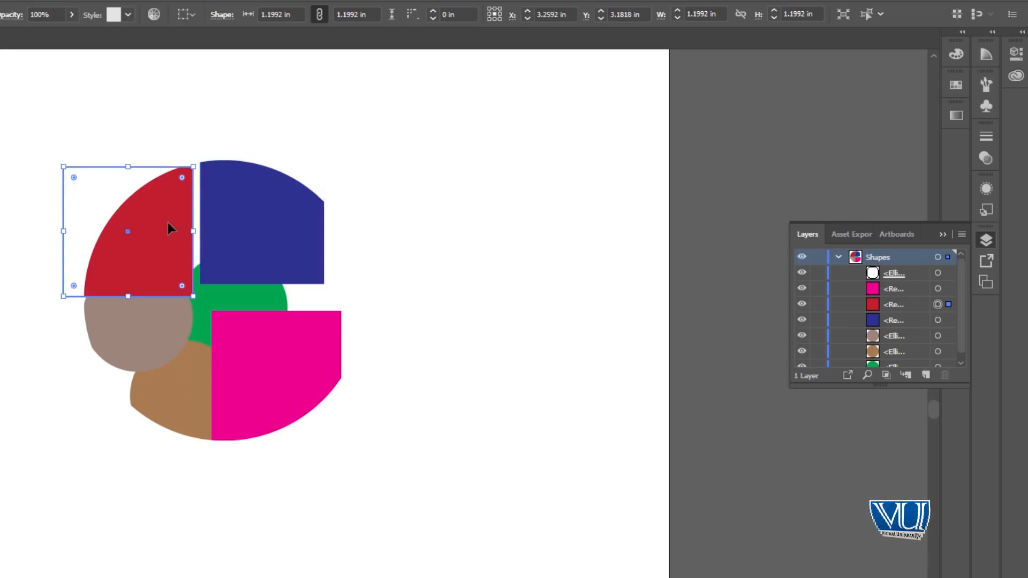
{"action": "left_click_drag", "start_coordinate": [168, 223], "coordinate": [209, 243]}
{"action": "left_click_drag", "start_coordinate": [228, 203], "coordinate": [178, 196]}
{"action": "left_click_drag", "start_coordinate": [127, 252], "coordinate": [108, 272]}
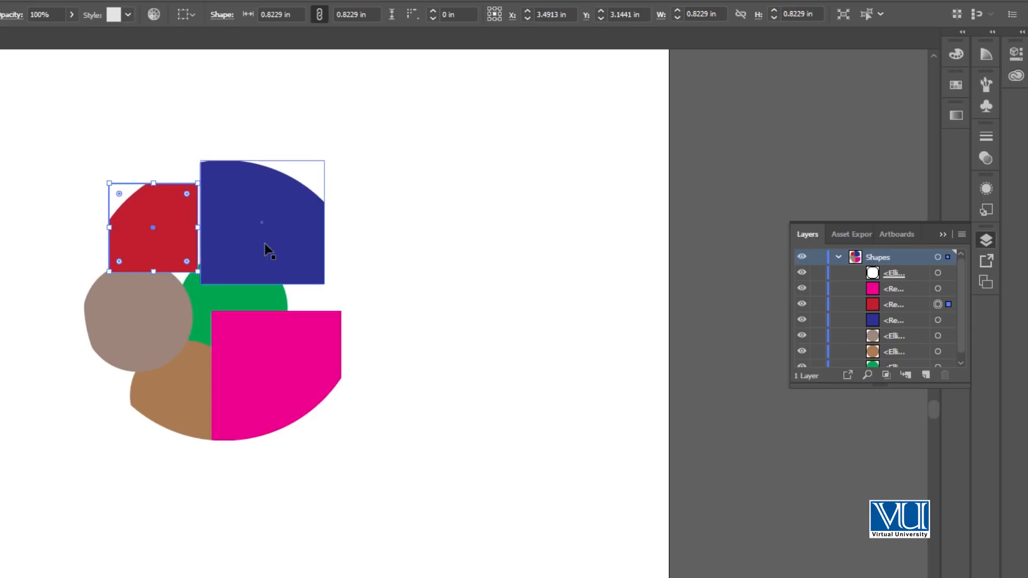
{"action": "left_click_drag", "start_coordinate": [134, 219], "coordinate": [139, 201]}
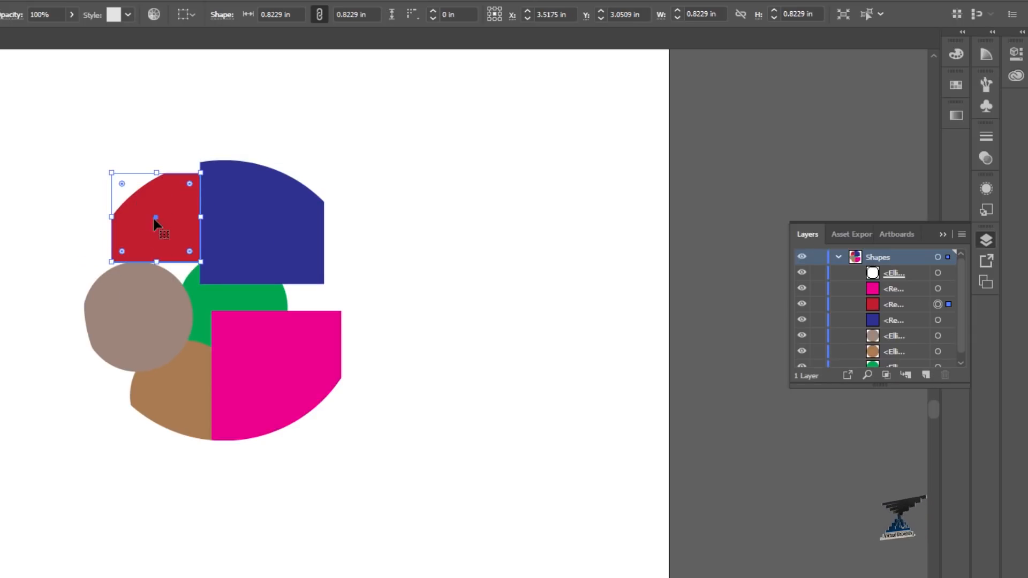
- Enlarge the grey-brown circle to about 1.18 in across and shrink the magenta square slightly
{"action": "left_click", "coordinate": [143, 299]}
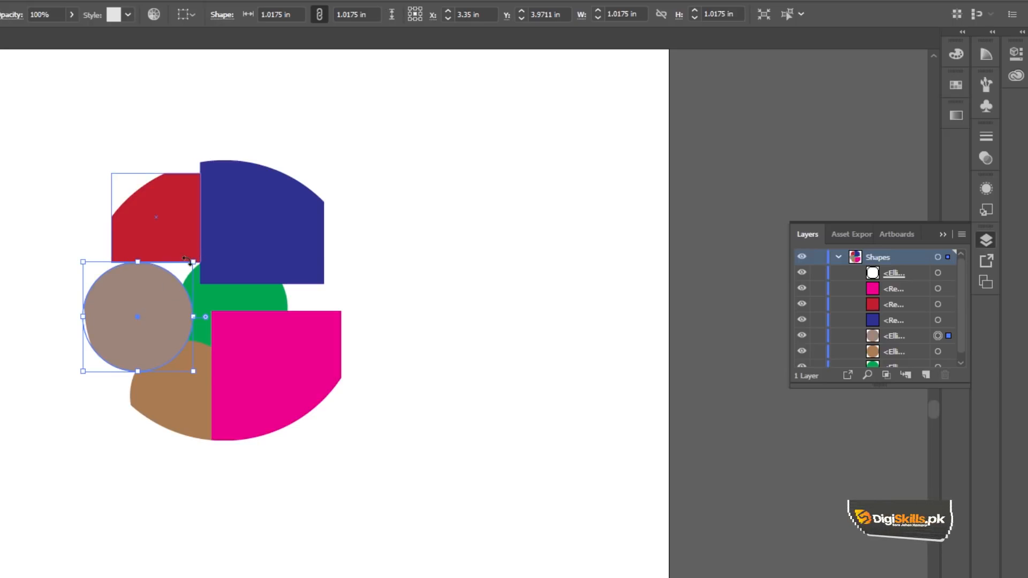
{"action": "mouse_move", "coordinate": [193, 262]}
{"action": "left_mouse_down"}
{"action": "mouse_move", "coordinate": [219, 254]}
{"action": "mouse_move", "coordinate": [201, 252]}
{"action": "left_mouse_up"}
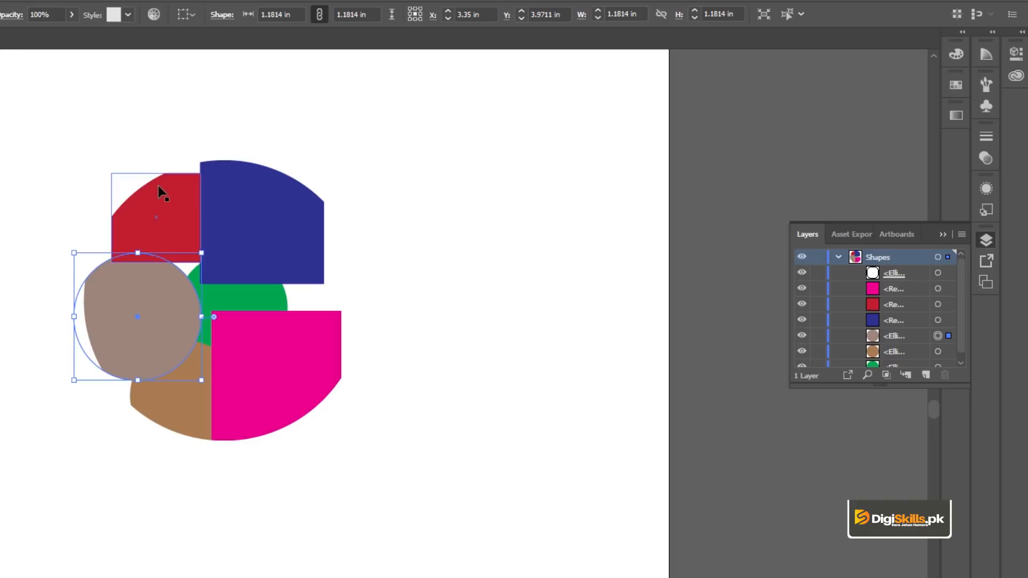
{"action": "left_click", "coordinate": [258, 365]}
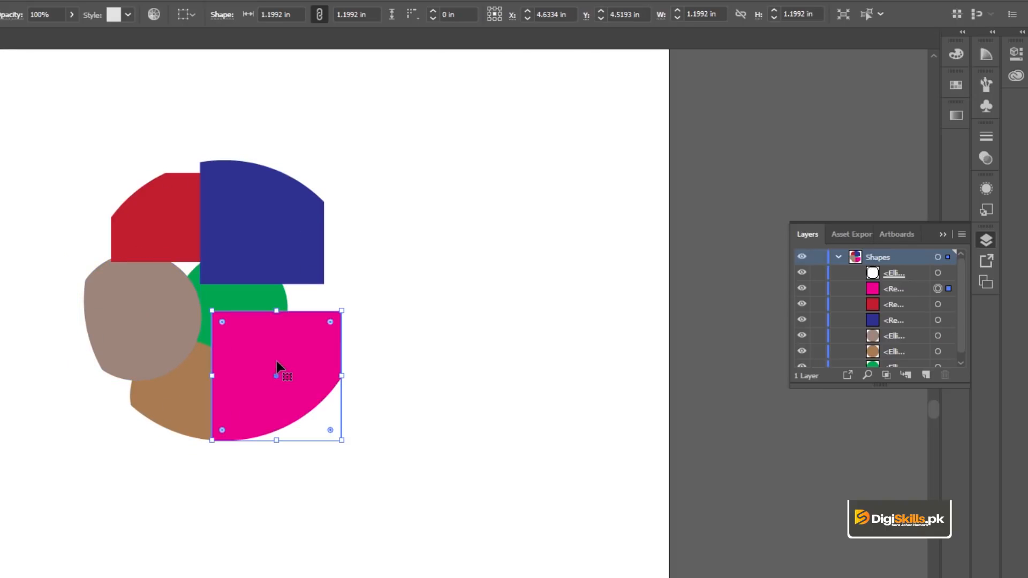
{"action": "mouse_move", "coordinate": [343, 309]}
{"action": "left_mouse_down"}
{"action": "mouse_move", "coordinate": [362, 289]}
{"action": "mouse_move", "coordinate": [348, 326]}
{"action": "mouse_move", "coordinate": [300, 338]}
{"action": "mouse_move", "coordinate": [287, 366]}
{"action": "mouse_move", "coordinate": [339, 309]}
{"action": "left_mouse_up"}
- Move the brown circle slightly up and to the right inside the mask
{"action": "left_click", "coordinate": [199, 384]}
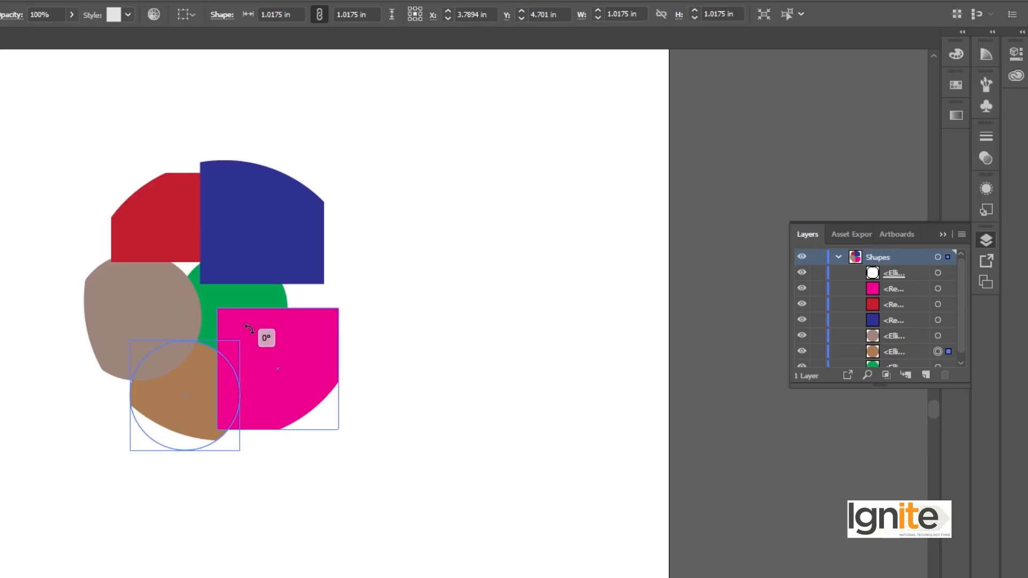
{"action": "left_click_drag", "start_coordinate": [193, 385], "coordinate": [200, 378]}
- Select all the masked shapes together with their mask circle and delete them
{"action": "left_click_drag", "start_coordinate": [51, 156], "coordinate": [405, 428]}
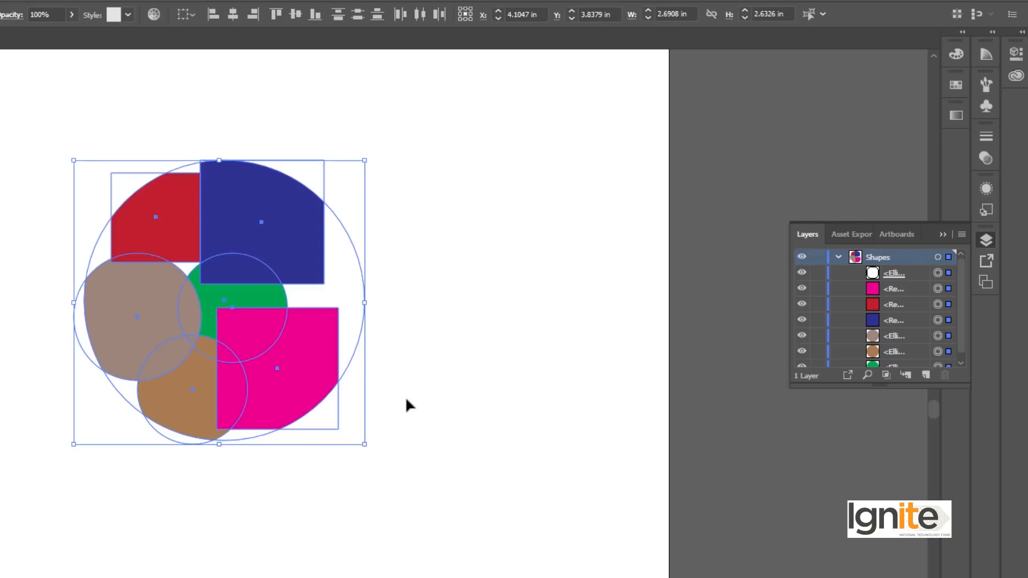
{"action": "key", "text": "Delete"}
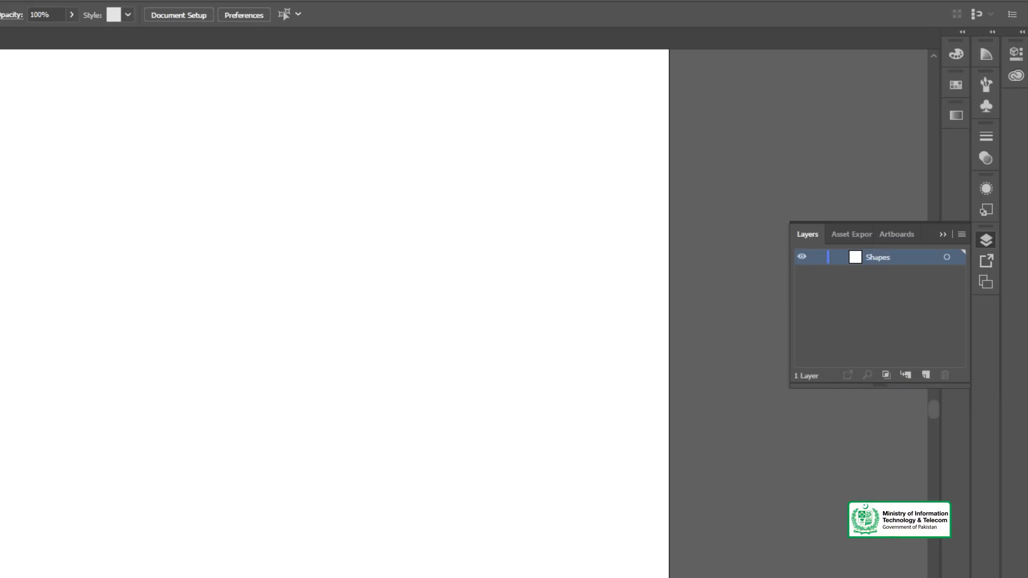
- Draw a brown circle about 1.56 in across on the Shapes layer, locate it in the layer list, and delete it
{"action": "left_click_drag", "start_coordinate": [185, 256], "coordinate": [248, 339]}
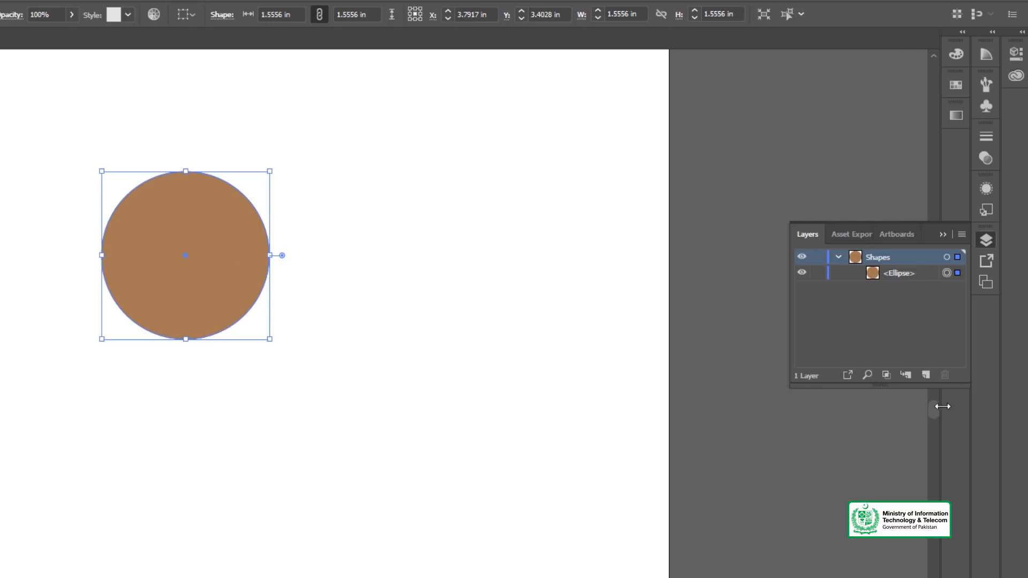
{"action": "left_click", "coordinate": [868, 375]}
{"action": "key", "text": "Delete"}
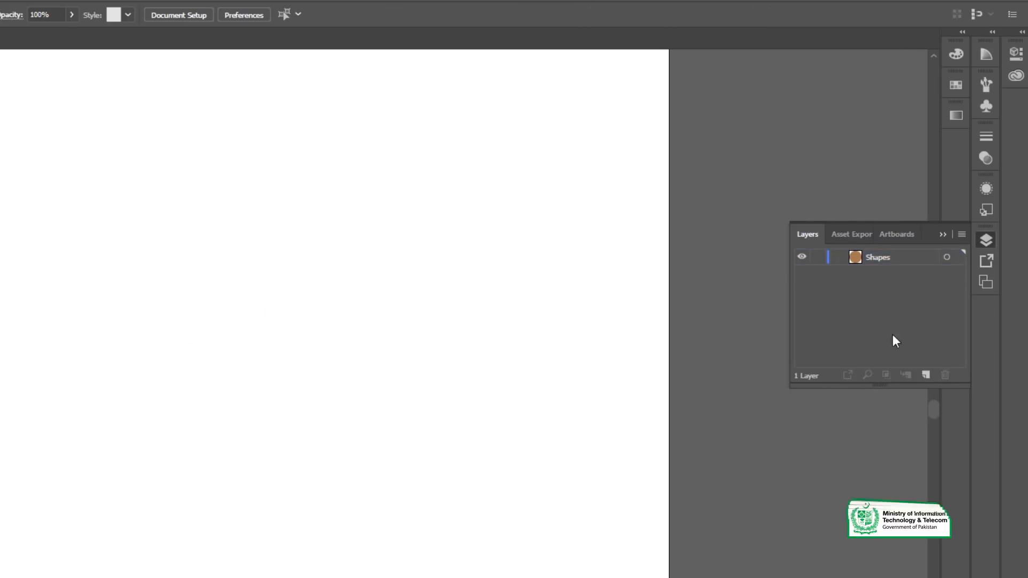